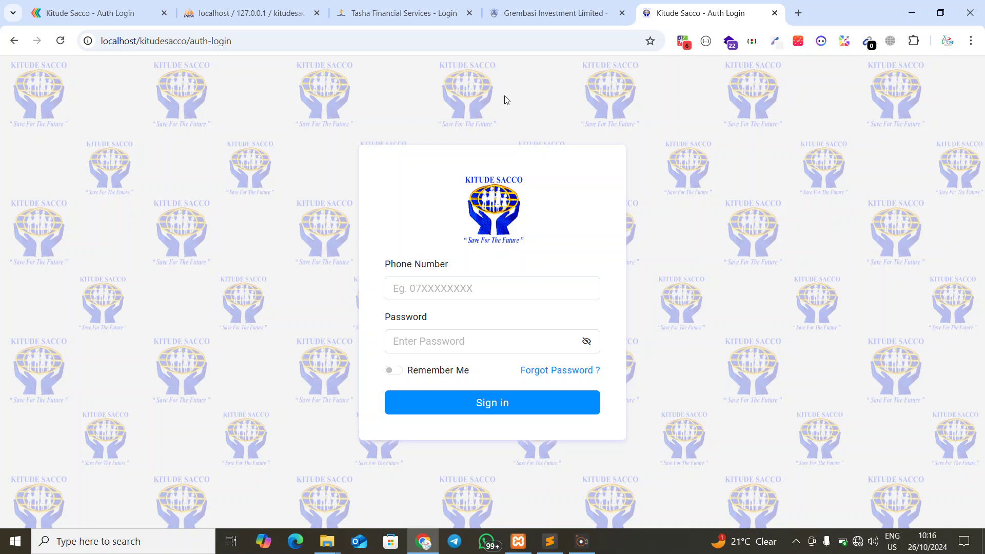
Sign in with the saved phone number and account password to generate a new token
click(442, 293)
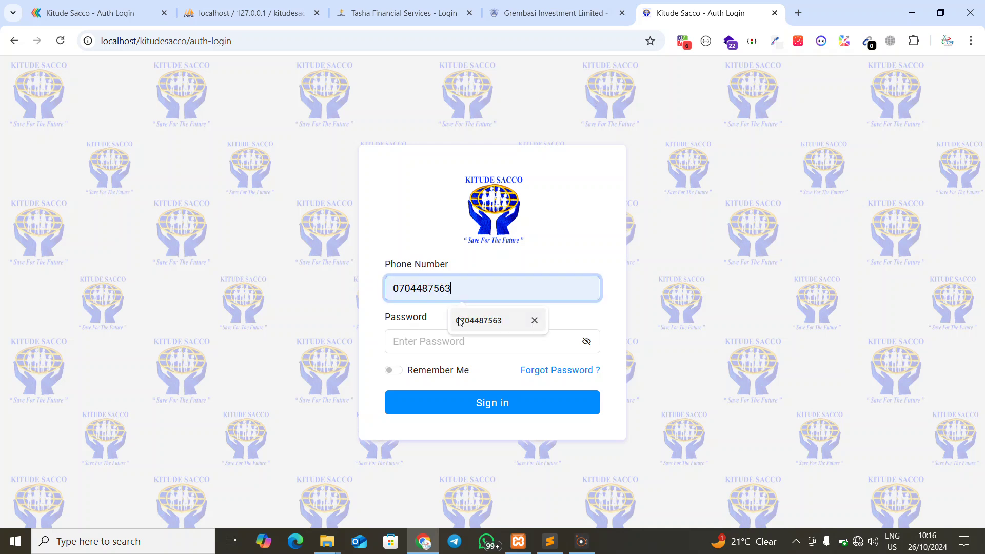
click(462, 321)
click(422, 352)
text(•••)
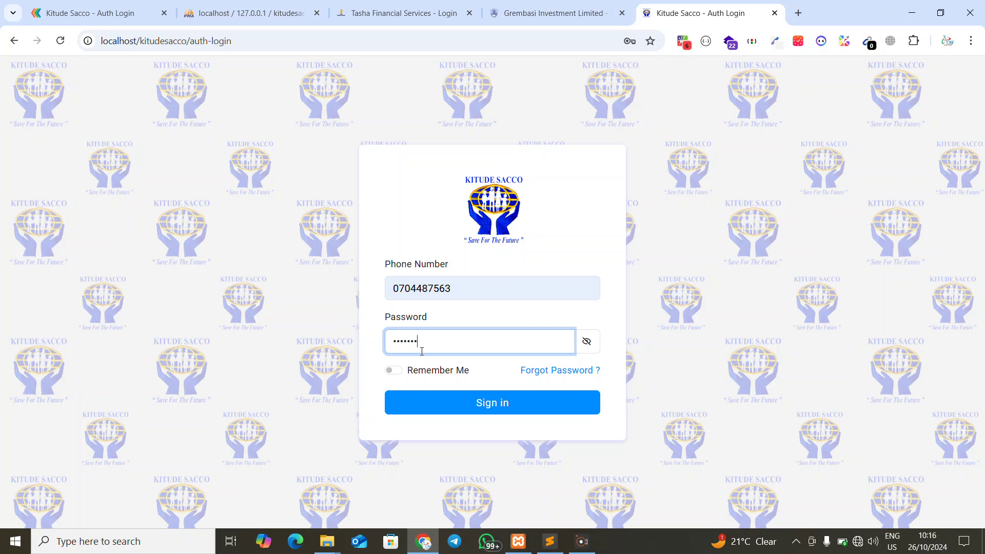
key(BackSpace)
key(BackSpace)
key(BackSpace)
key(BackSpace)
key(BackSpace)
key(BackSpace)
click(427, 413)
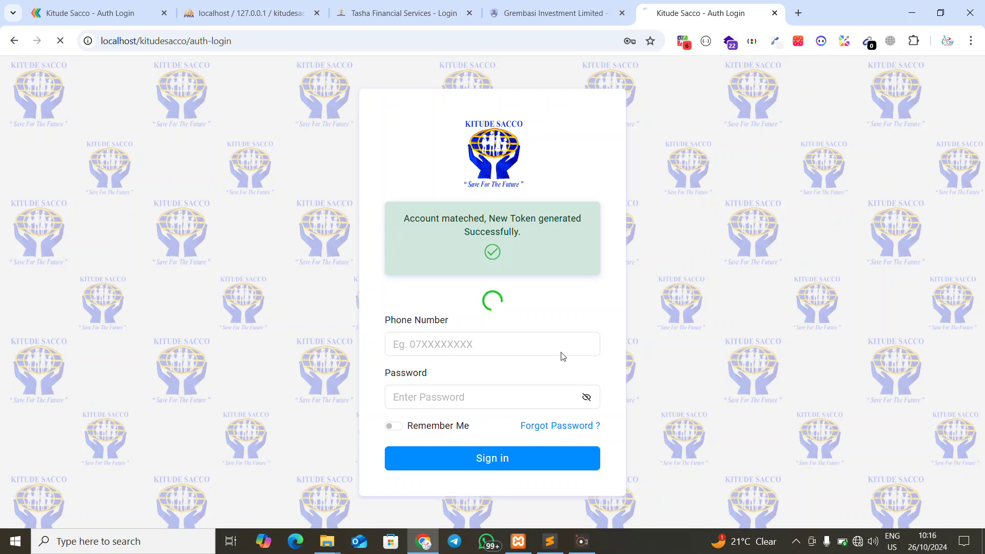
In phpMyAdmin, filter databases by 'ki', open the kitudesacco users table, and scroll right to the token column
click(298, 11)
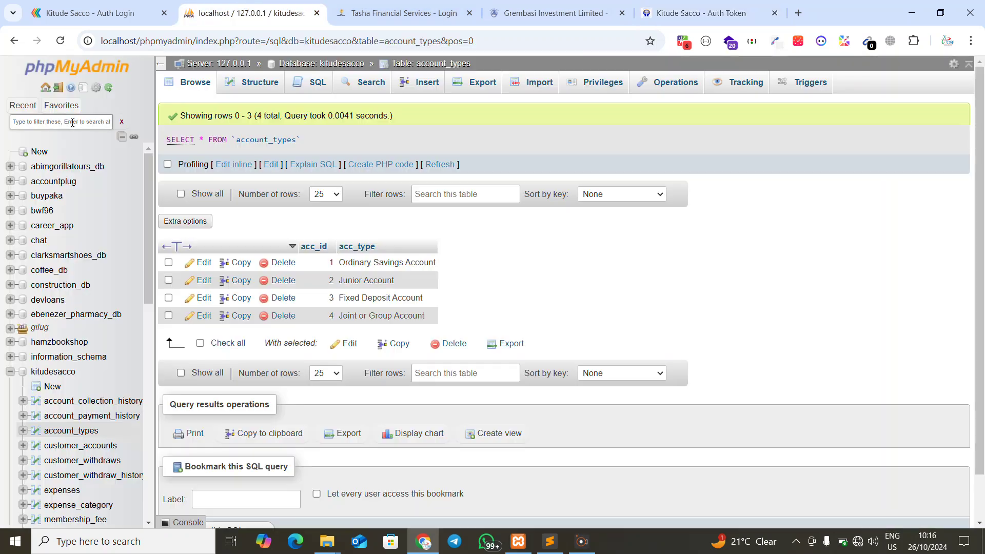
click(72, 122)
text(ki)
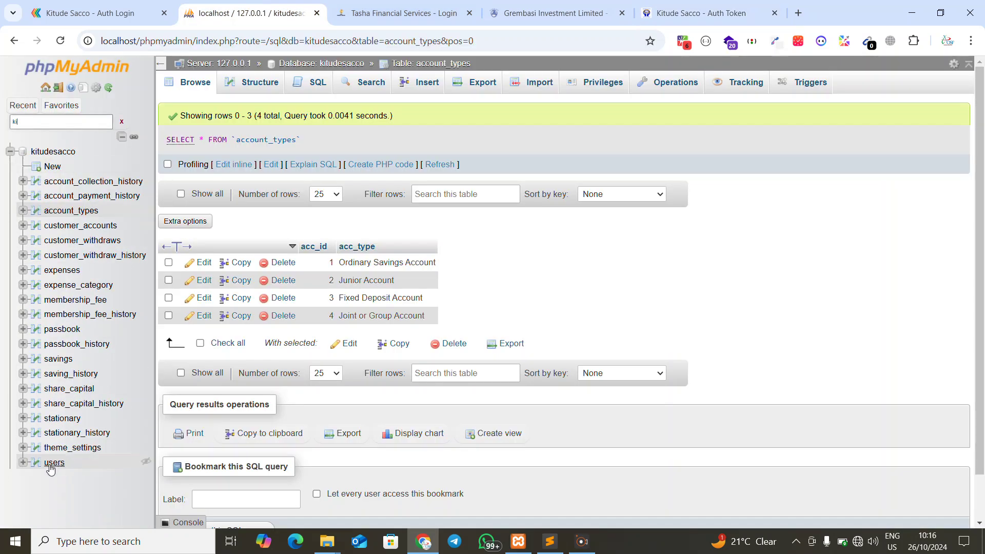
click(52, 465)
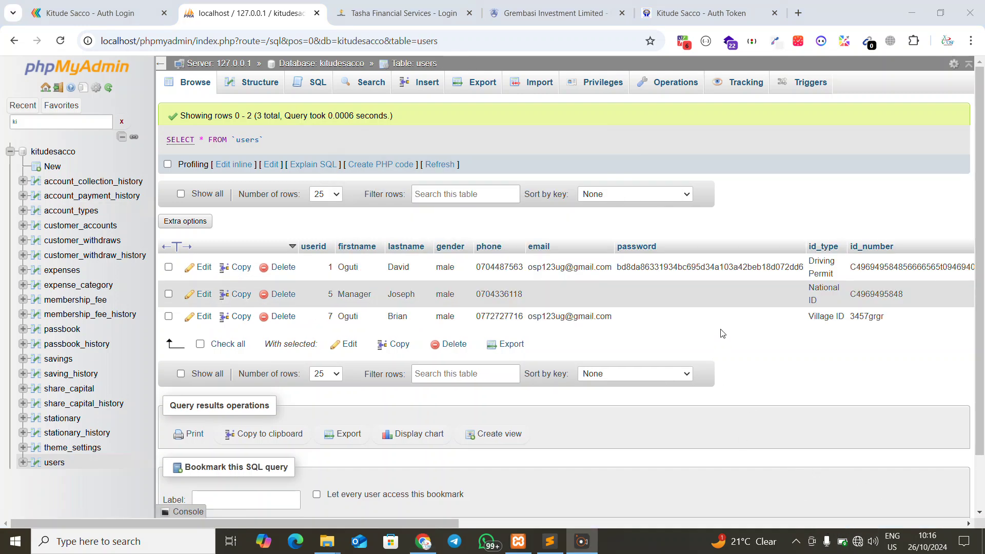
scroll(724, 334, right, 10)
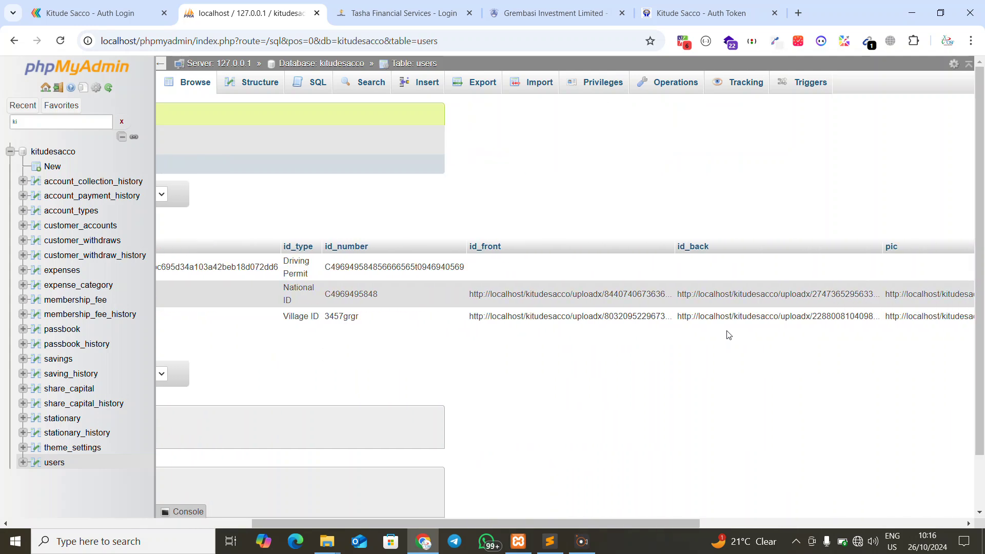
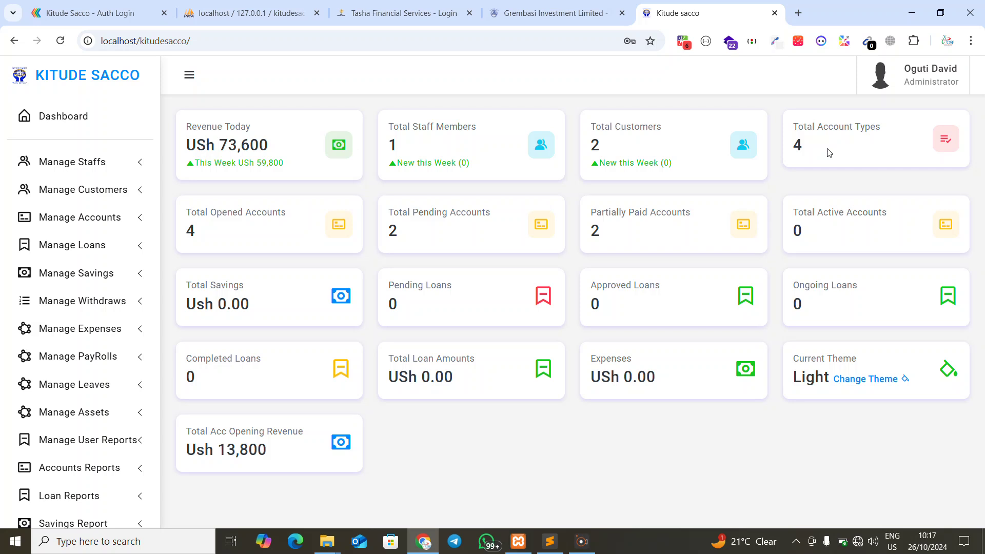
Review the Account Types list under Manage Accounts, then return to the dashboard
click(81, 217)
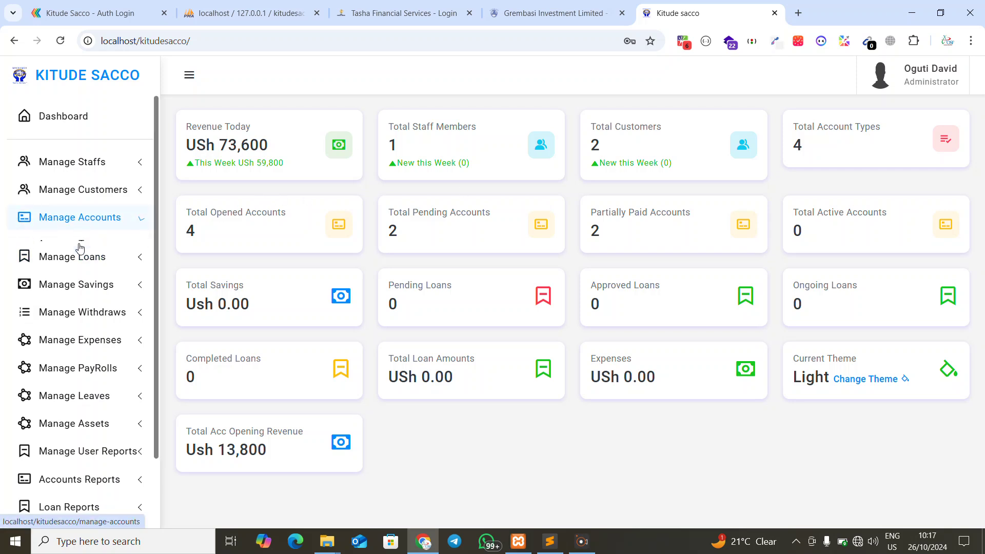
click(77, 244)
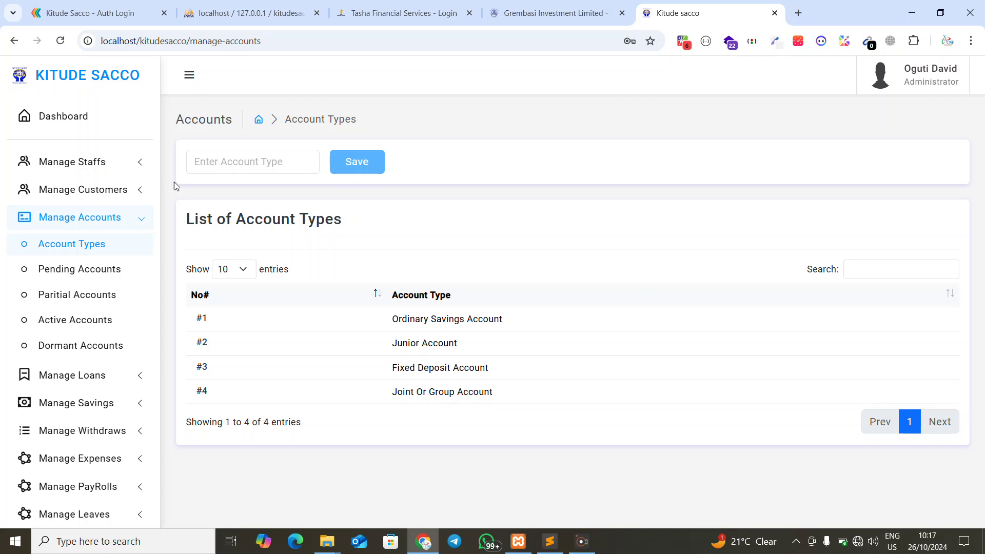
click(57, 117)
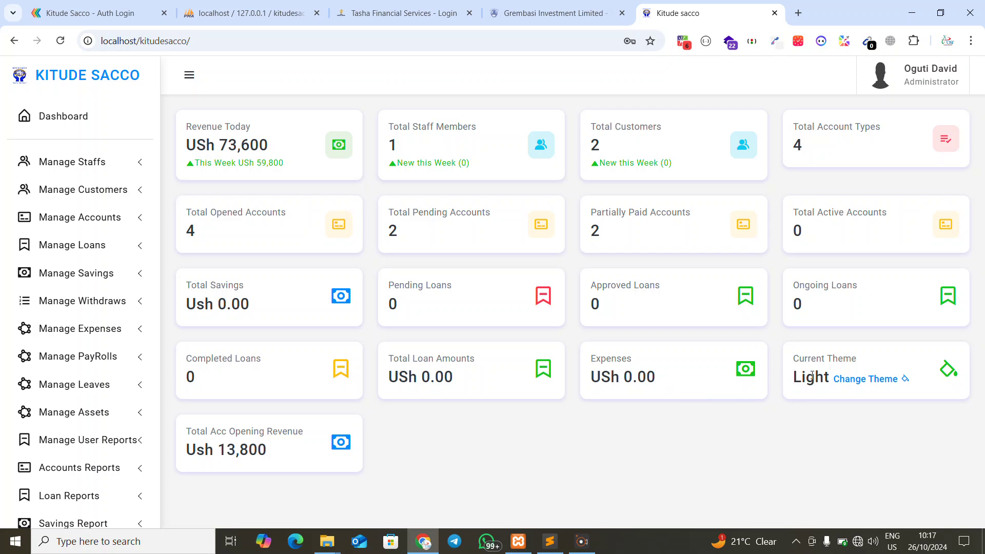
Change the system theme from Light to Semi Dark and save, then go to phpMyAdmin
click(852, 386)
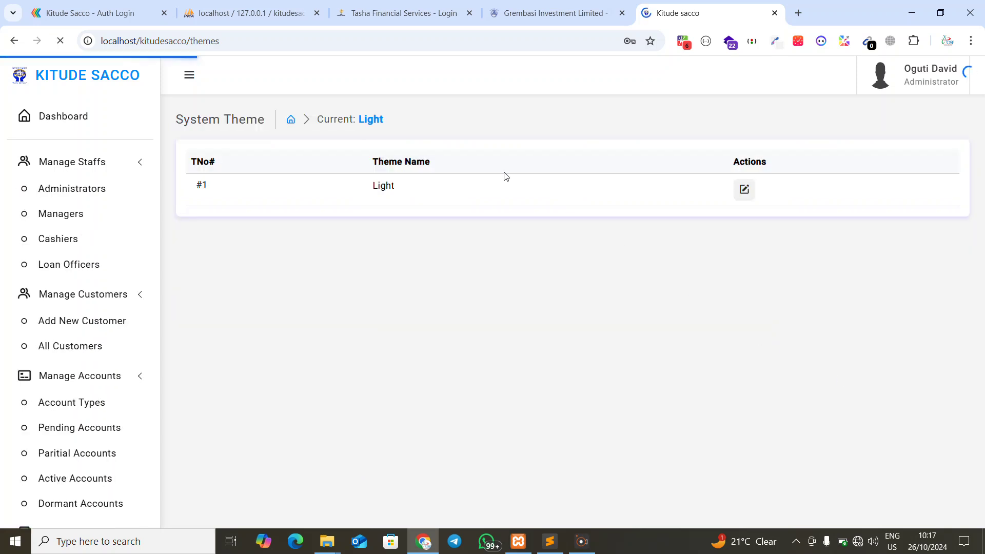
click(739, 212)
click(436, 148)
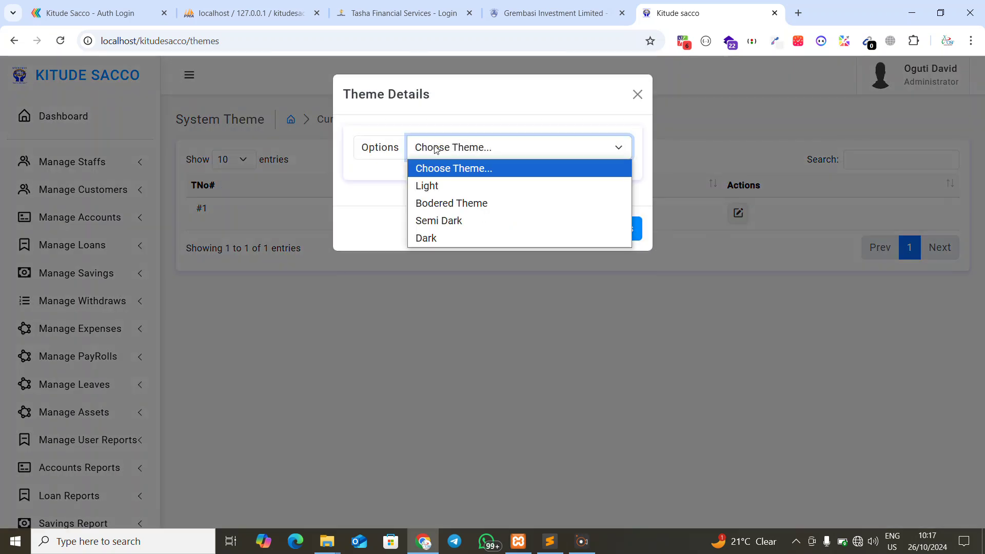
click(435, 222)
click(598, 229)
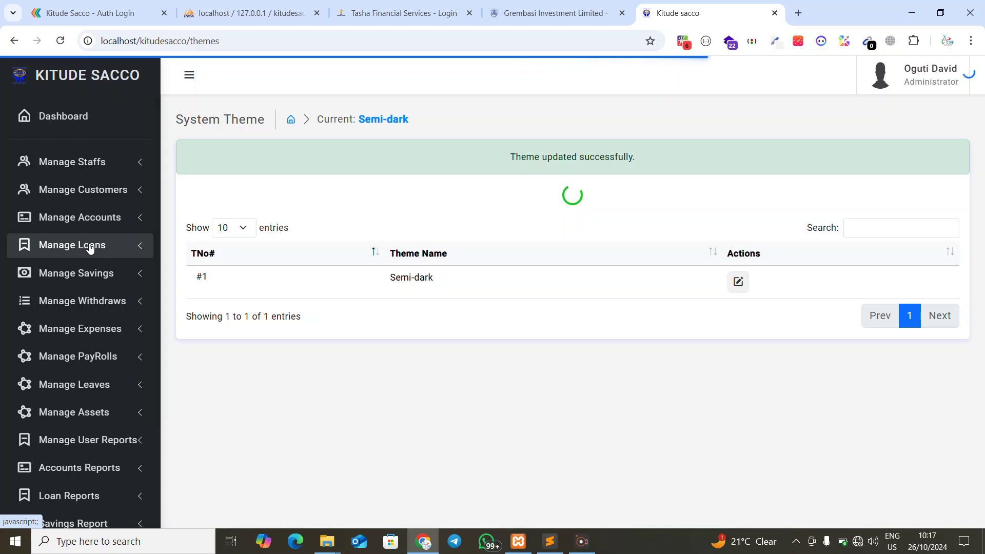
key(ctrl+2)
Confirm theme_settings stores the semi-dark theme_code, then reload Kitude Sacco's System Theme page
click(199, 90)
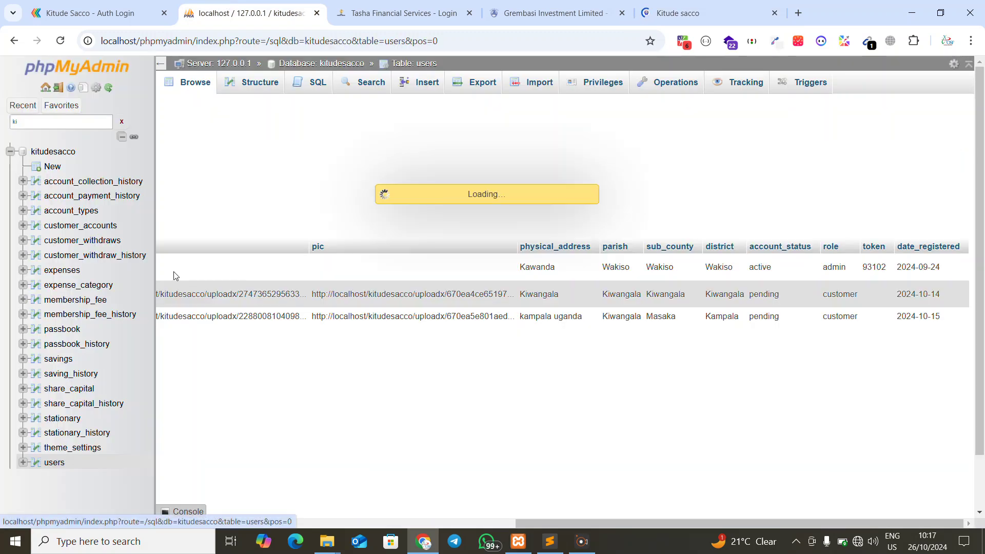
click(72, 447)
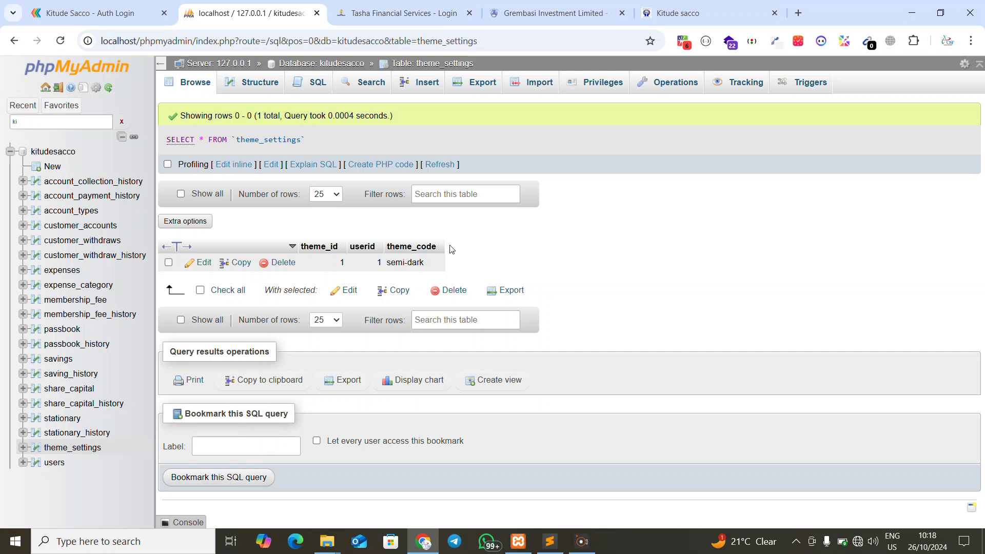
click(678, 13)
right_click(493, 167)
click(513, 103)
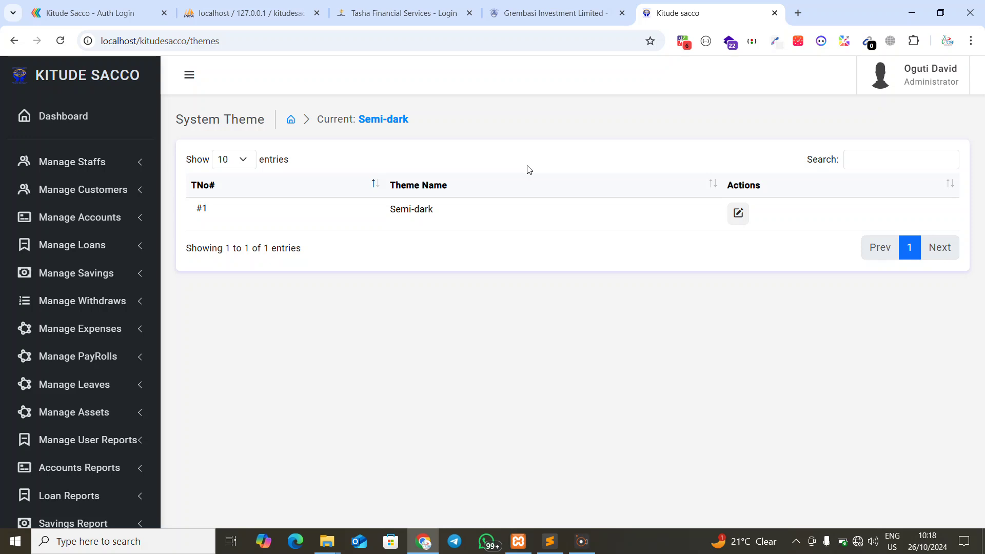
Switch the system theme to Dark and save
click(738, 213)
click(488, 149)
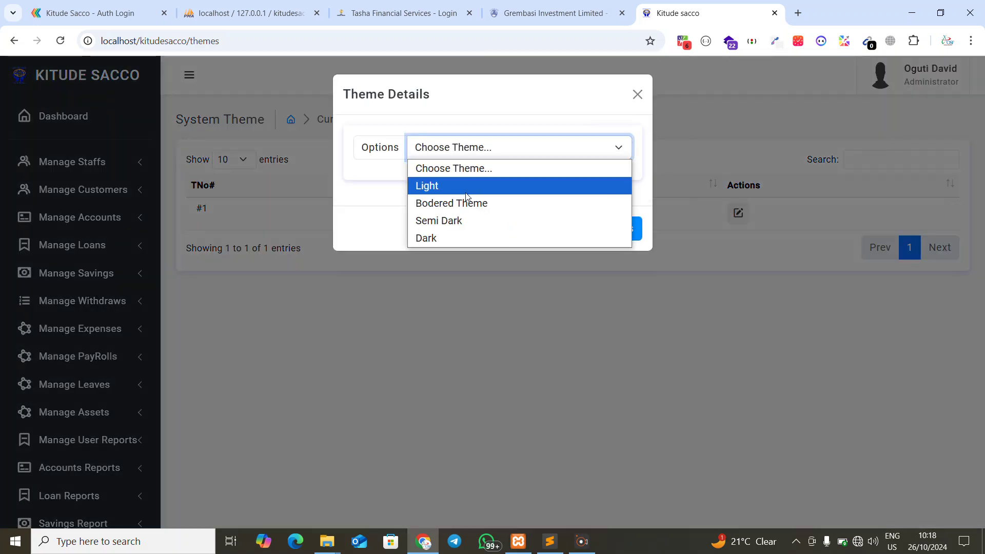
click(443, 239)
click(582, 227)
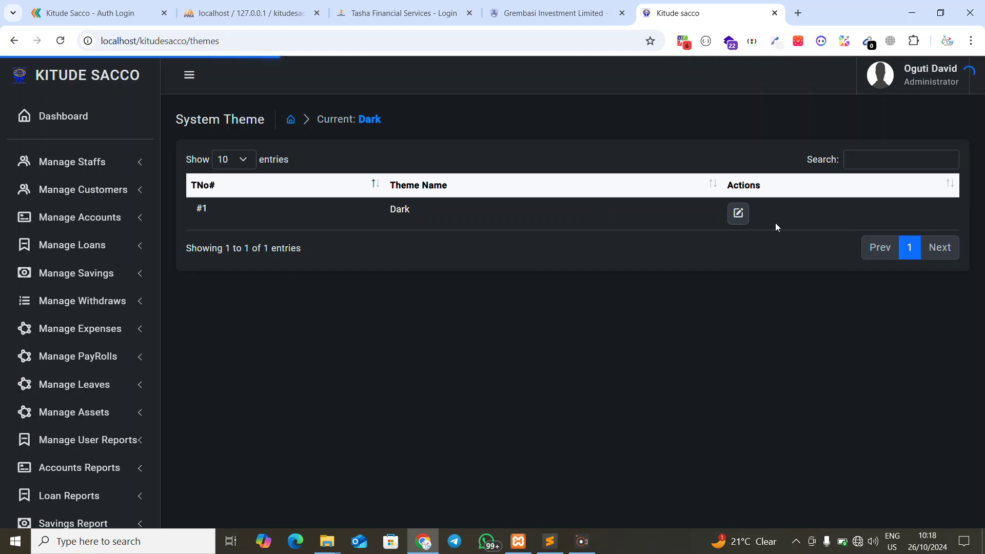
Set the theme back to Light, save, and return to the dashboard
click(738, 213)
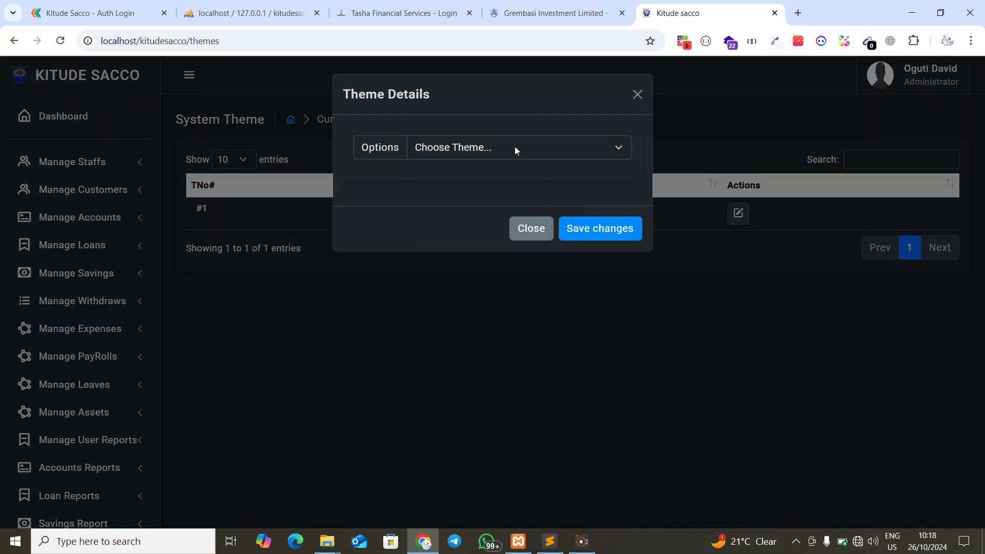
click(515, 147)
click(465, 186)
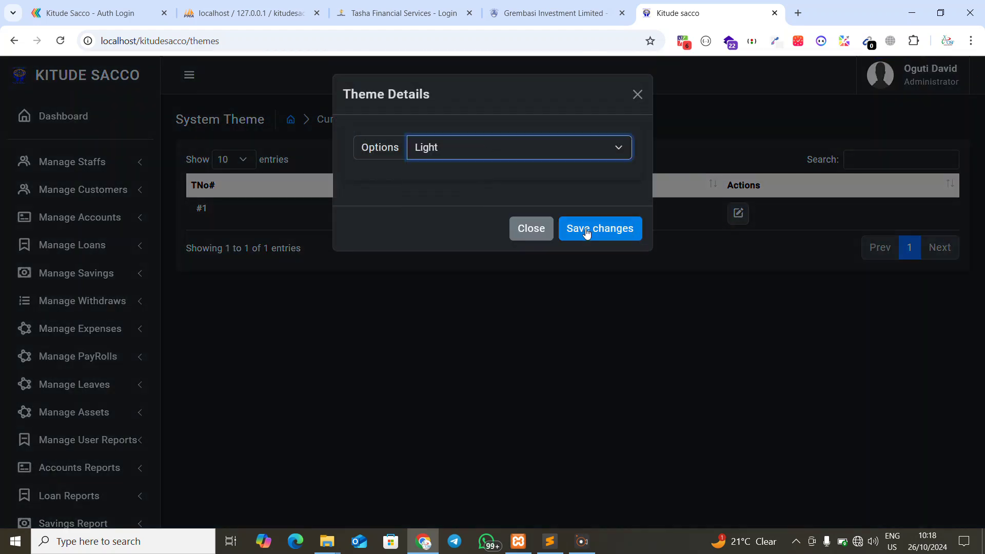
click(585, 227)
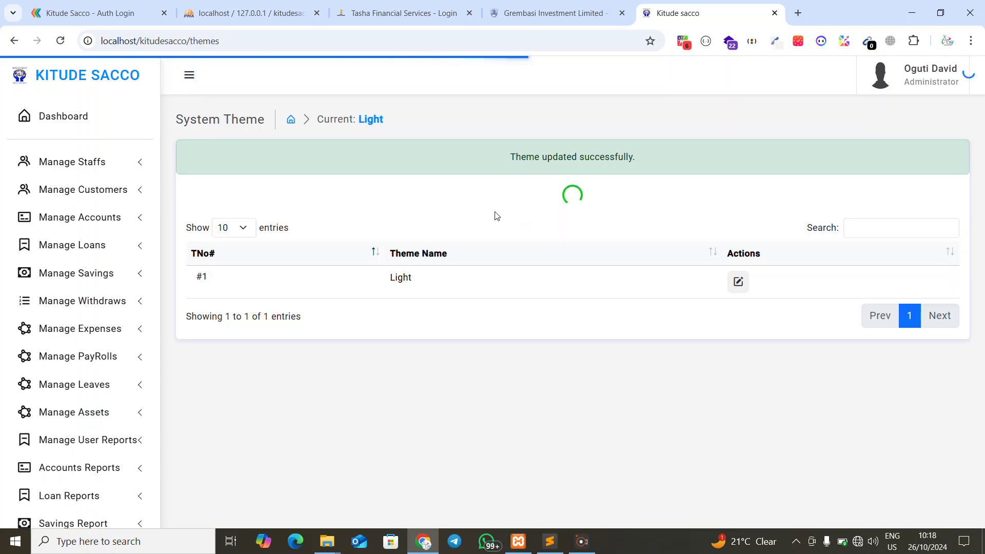
click(85, 125)
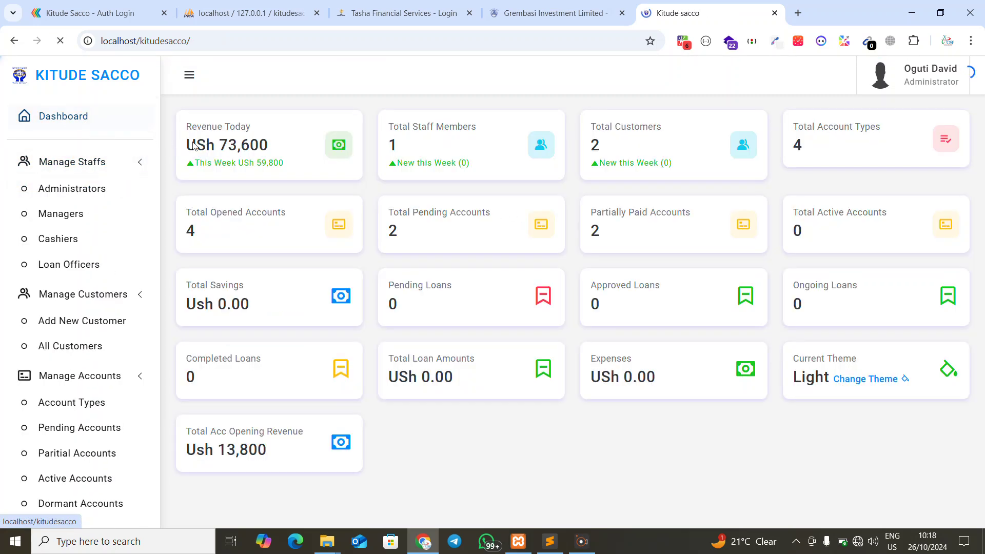
Open the New Customer Form and submit it empty to reveal the required fields
click(87, 199)
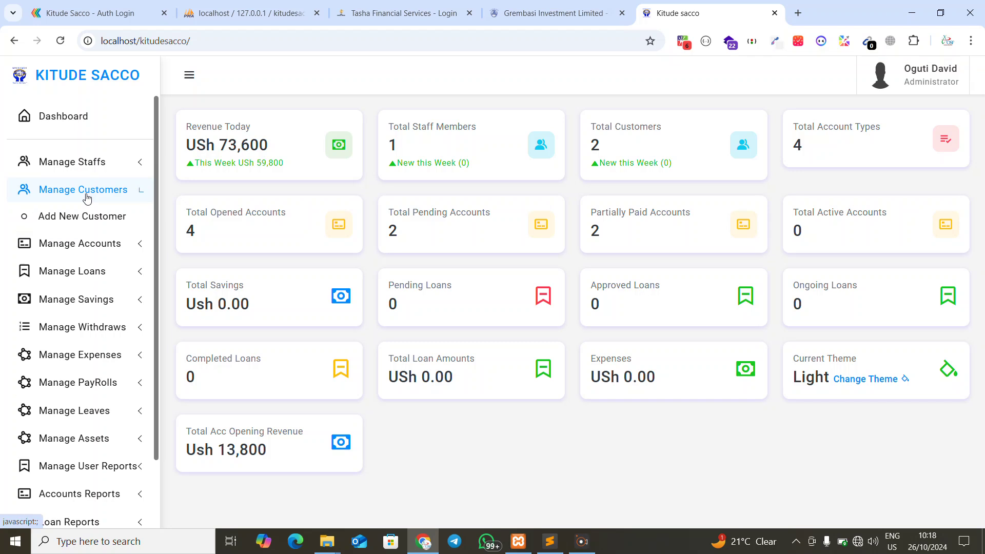
click(82, 217)
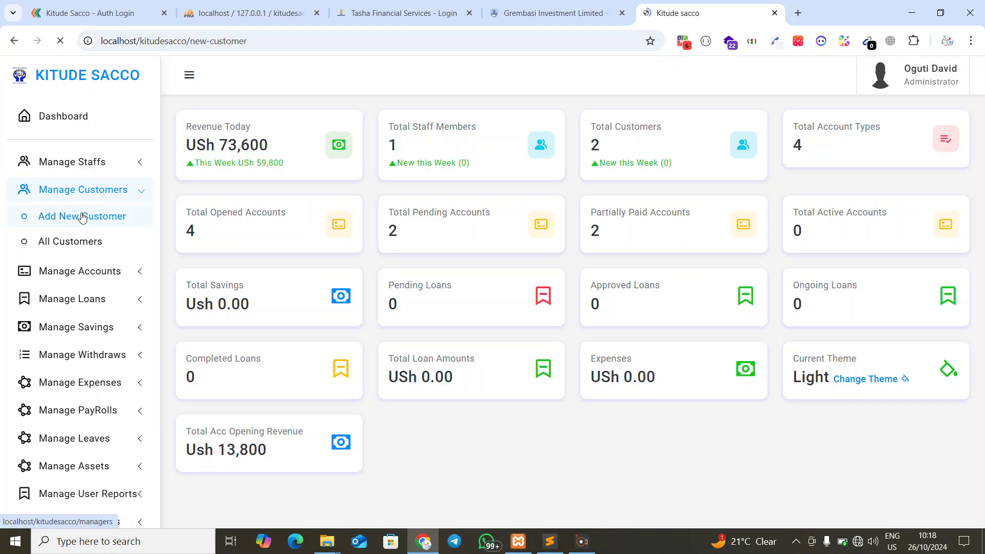
scroll(359, 205, down, 5)
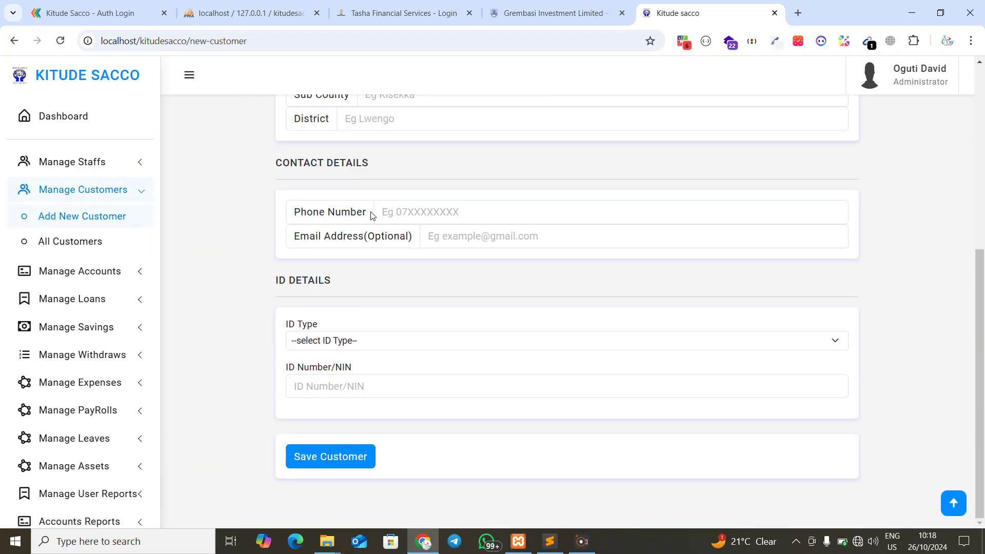
scroll(372, 212, up, 6)
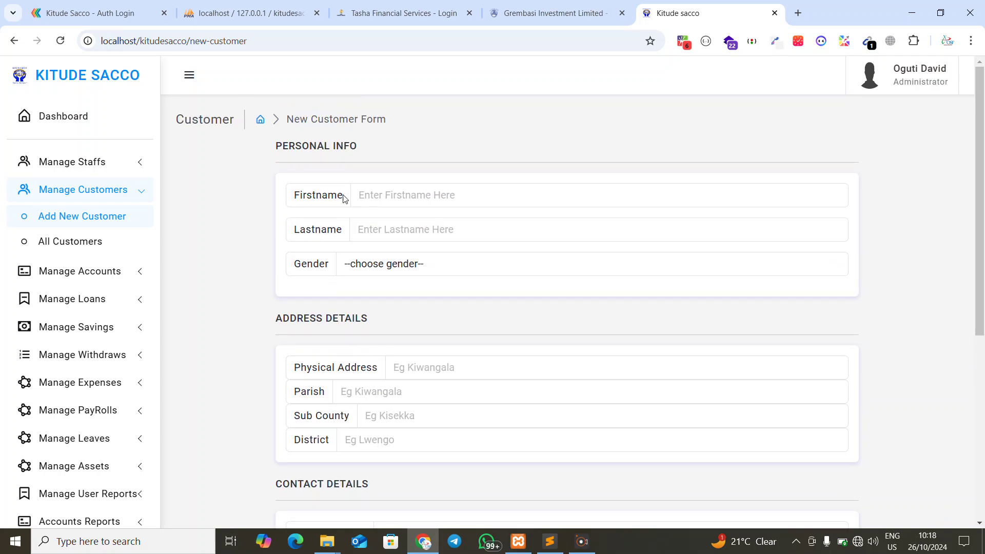
scroll(298, 321, down, 3)
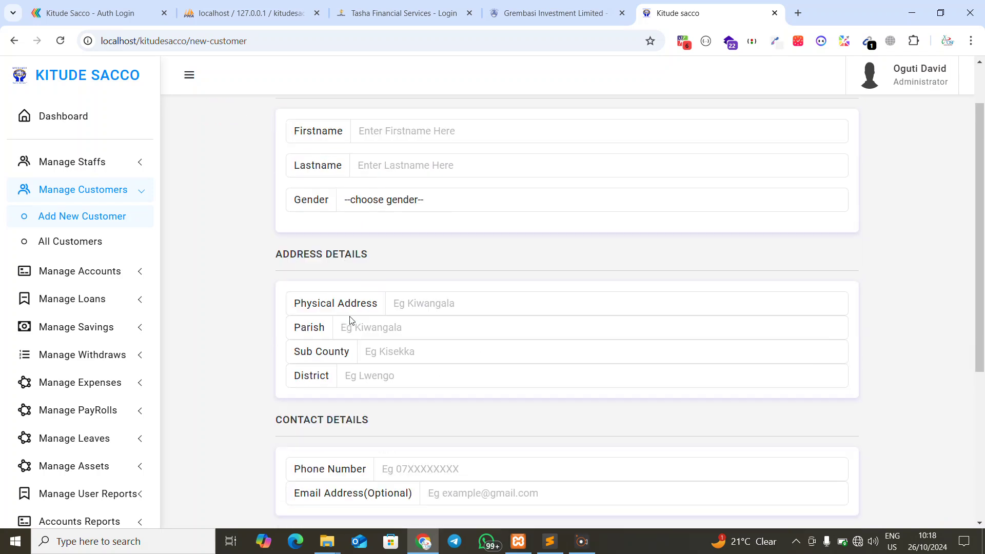
scroll(347, 359, down, 2)
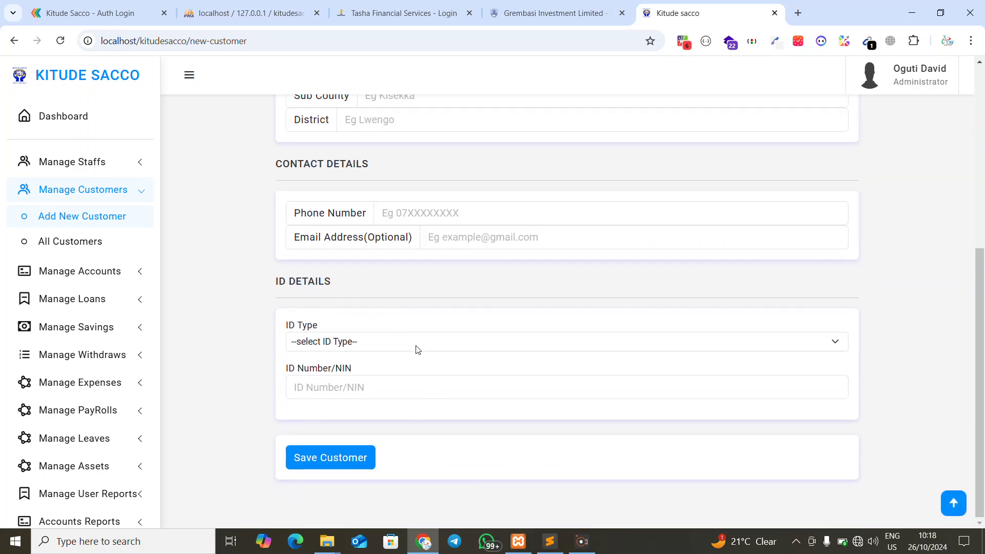
click(327, 469)
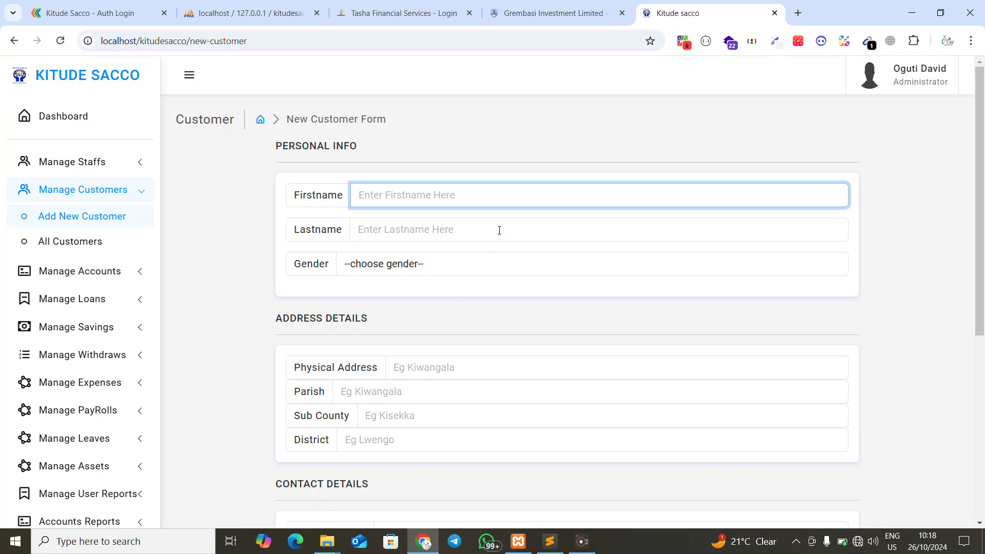
Enter OSP as the first name and PRO as the last name
text(Youtuber)
key(ctrl+a)
text(o)
key(BackSpace)
text(OSP PRO)
click(413, 229)
double_click(393, 195)
key(BackSpace)
click(401, 221)
text(PRO)
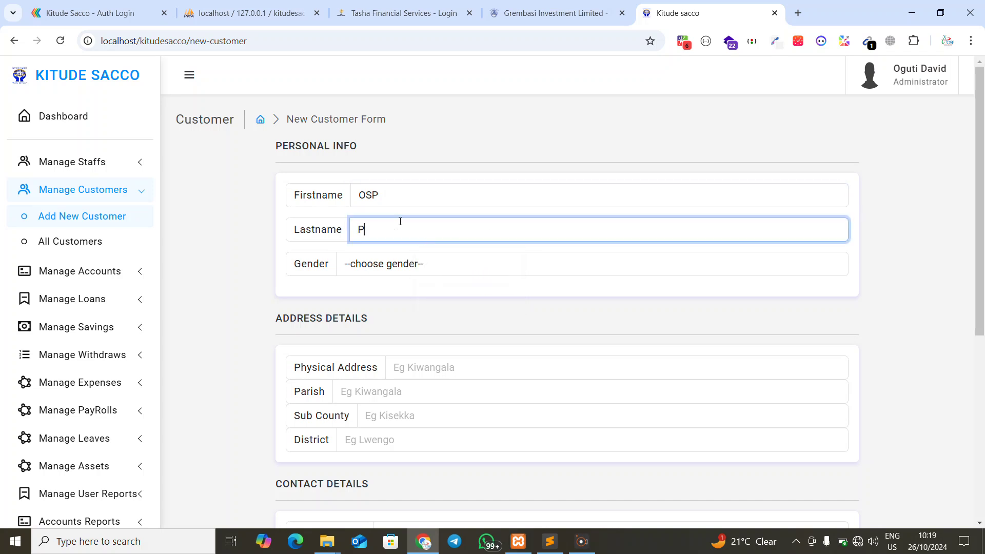
Set the customer's gender to Male
click(399, 269)
click(378, 303)
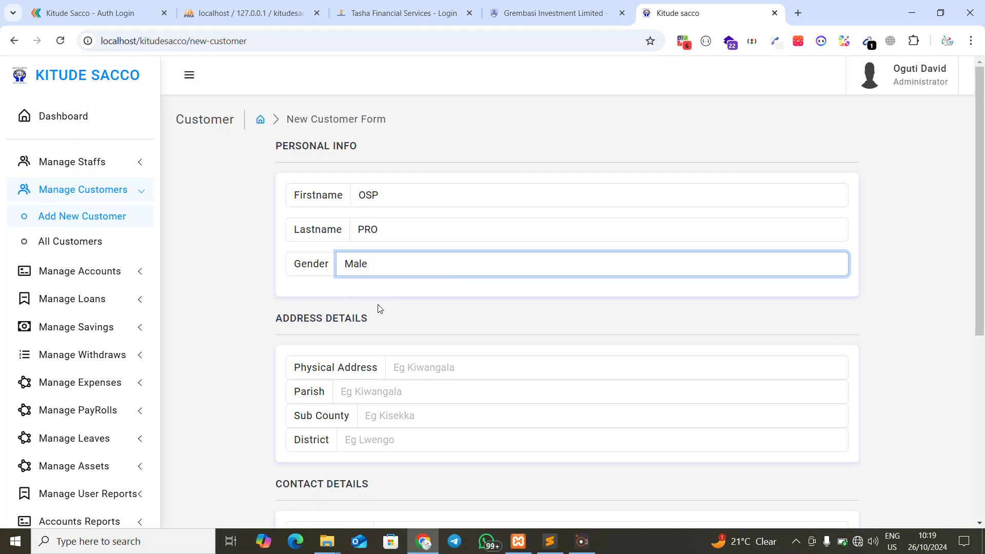
scroll(393, 308, down, 3)
Fill in the address: Kawanda as address, parish and sub county, Wakiso as district
click(421, 249)
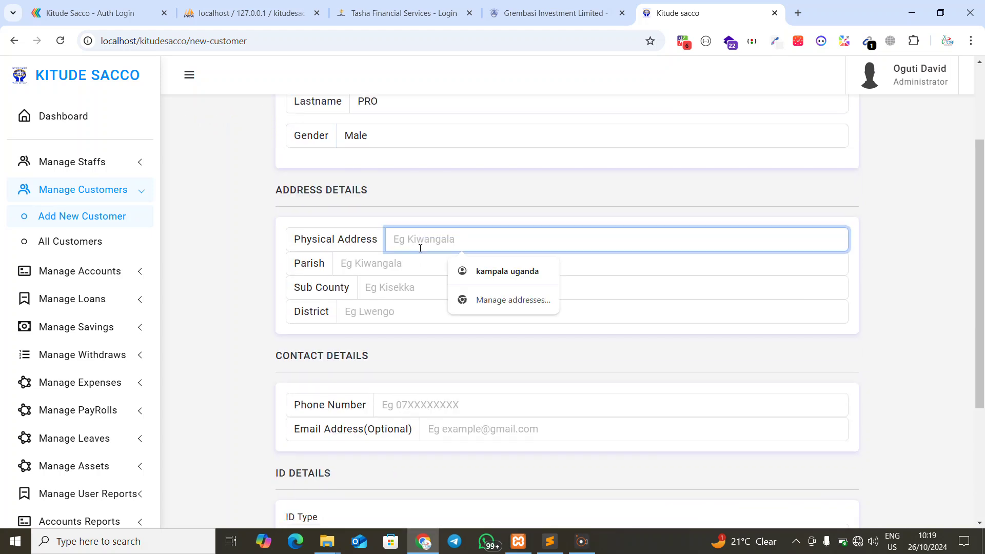
text(Kawanda)
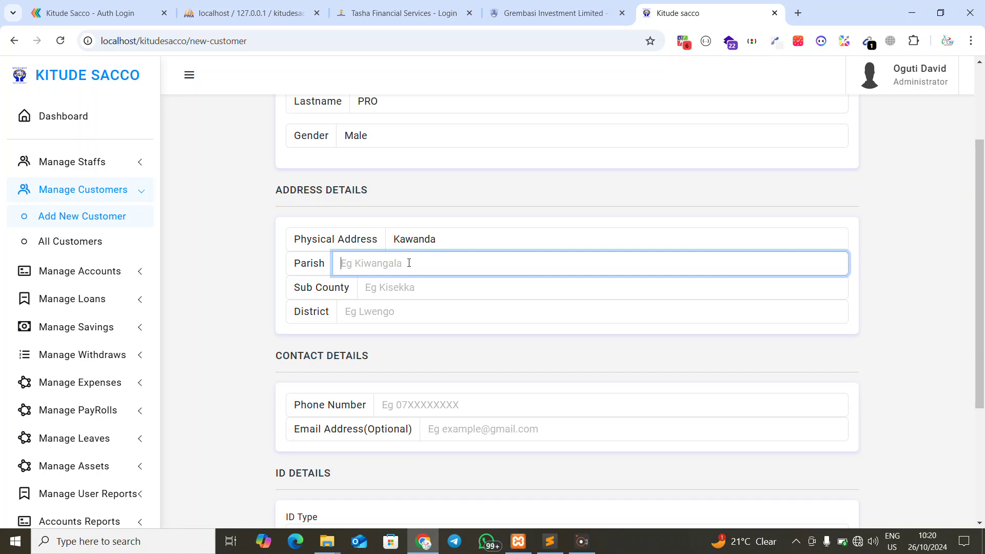
text(Kawanda)
double_click(387, 258)
key(ctrl+c)
click(382, 290)
key(ctrl+v)
click(377, 317)
text(K)
key(BackSpace)
text(Wakiso)
Enter the customer's phone number
scroll(401, 367, down, 1)
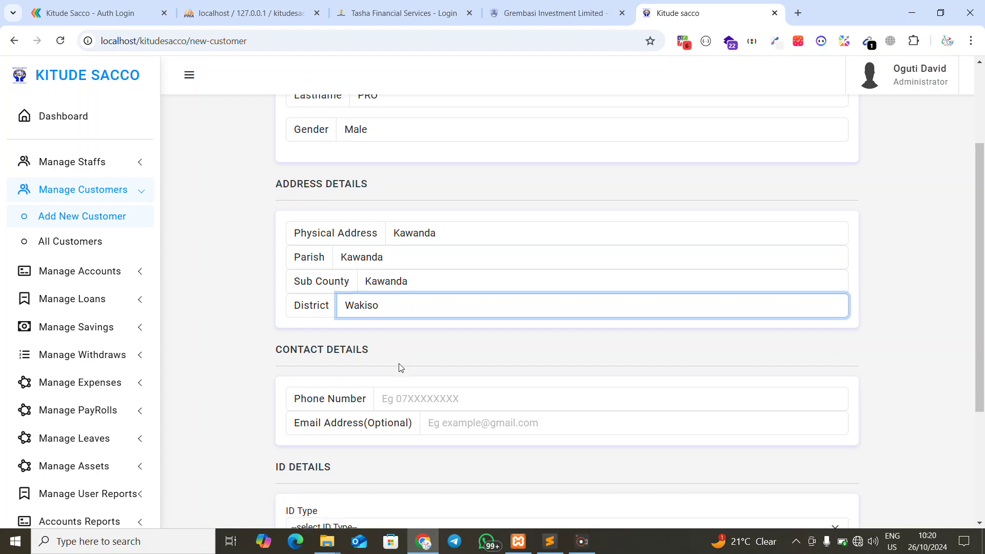
scroll(400, 368, down, 3)
click(408, 215)
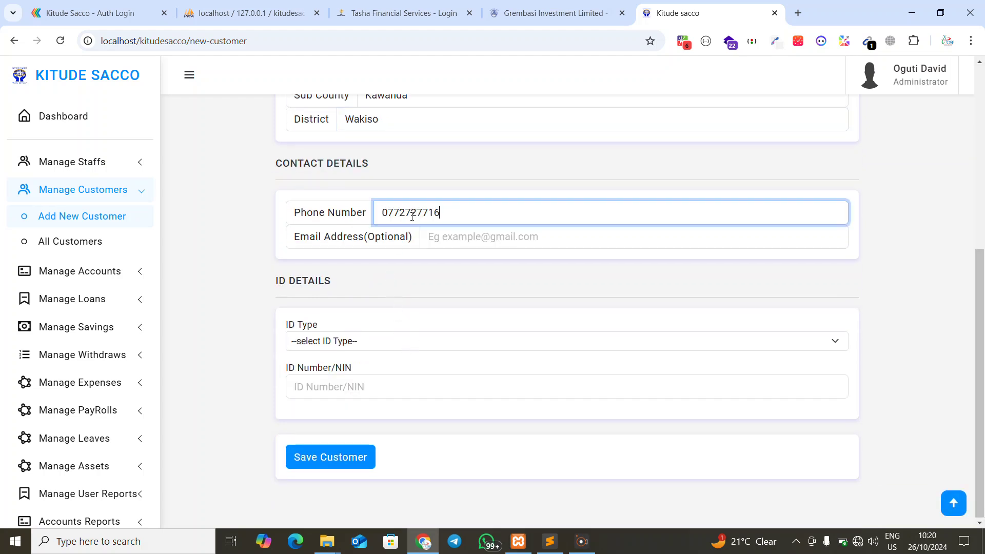
click(468, 241)
Choose National ID, enter the ID number, and save; the phone is rejected as existing
click(374, 349)
click(337, 378)
click(338, 379)
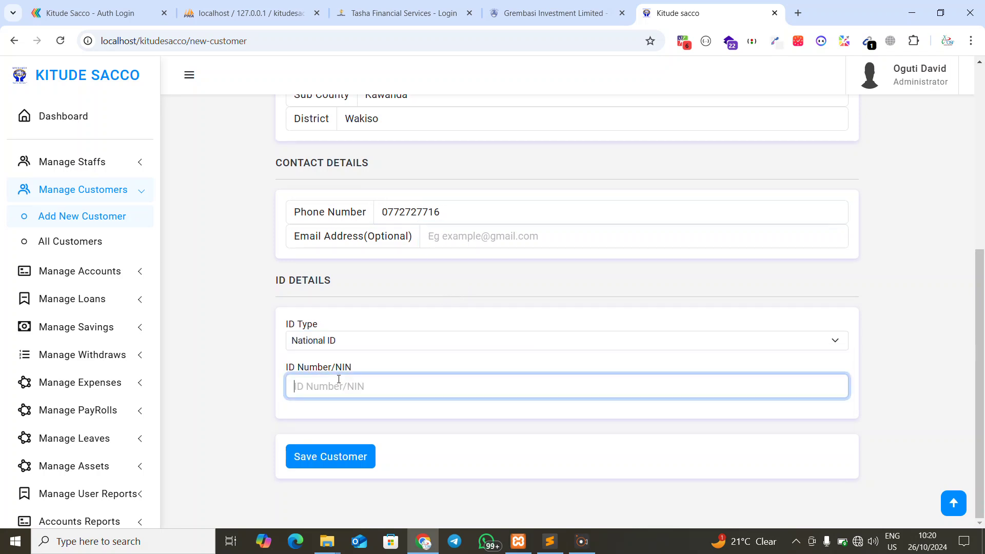
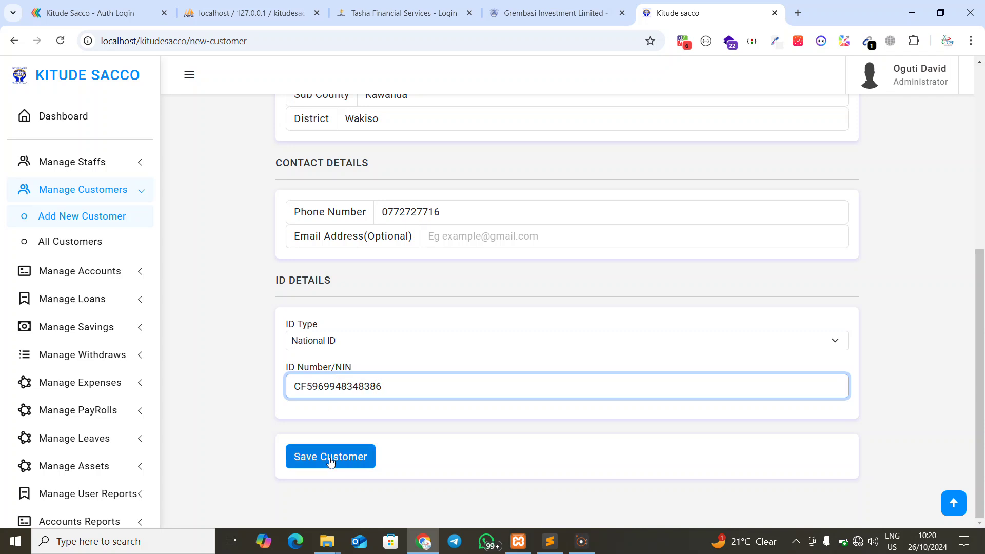
click(331, 461)
scroll(462, 257, down, 2)
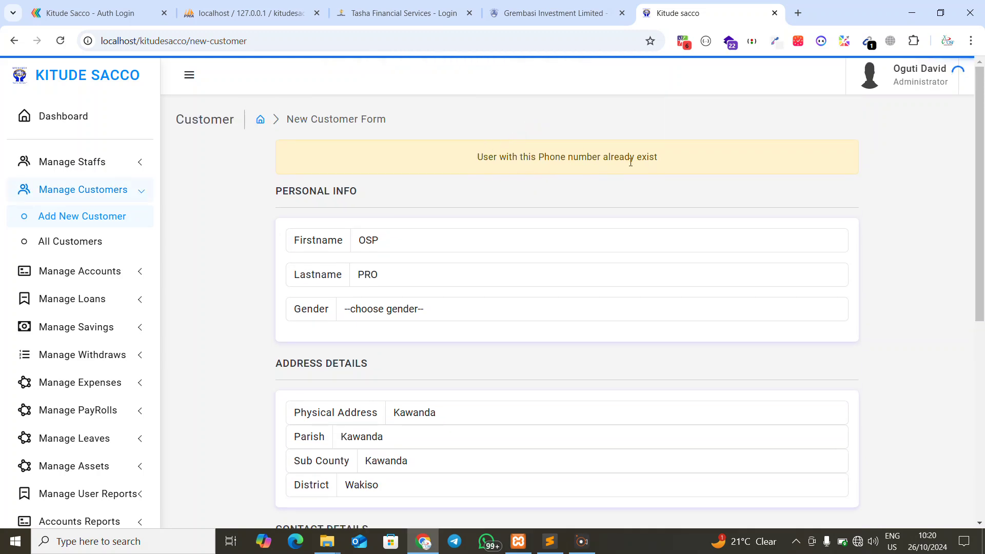
Reselect Male as gender and National ID as the ID type
scroll(564, 215, down, 2)
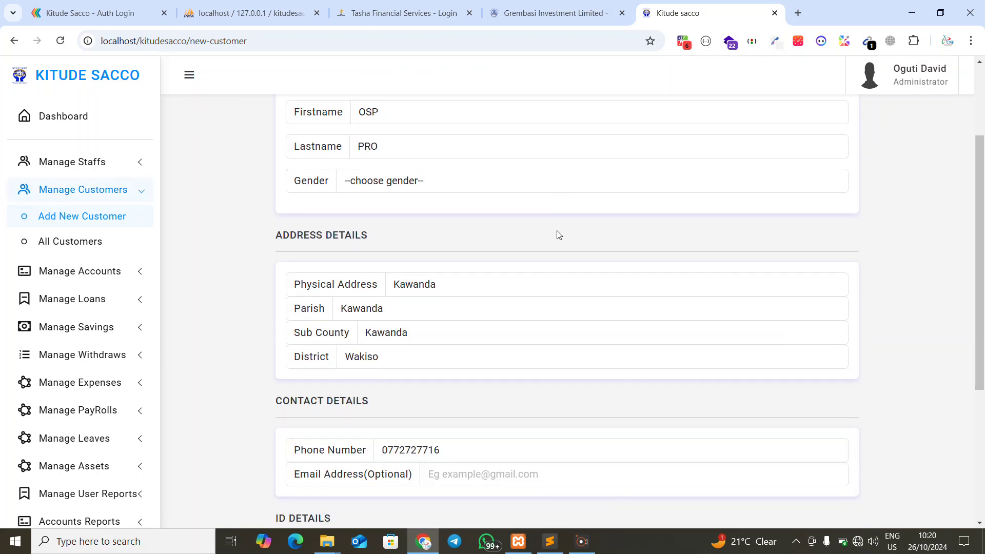
scroll(514, 220, up, 3)
scroll(477, 213, down, 3)
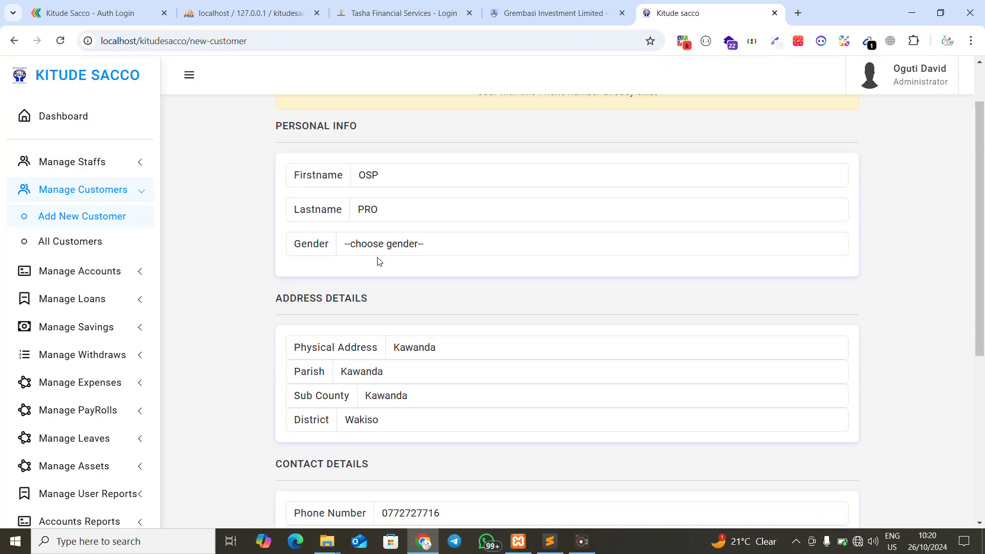
click(385, 184)
click(378, 218)
scroll(403, 259, down, 3)
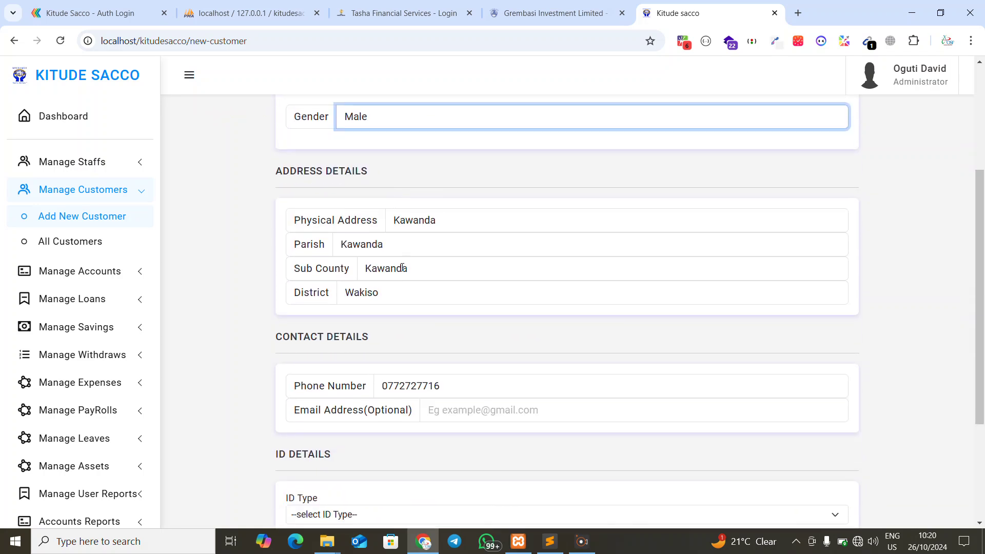
scroll(420, 285, down, 1)
click(344, 343)
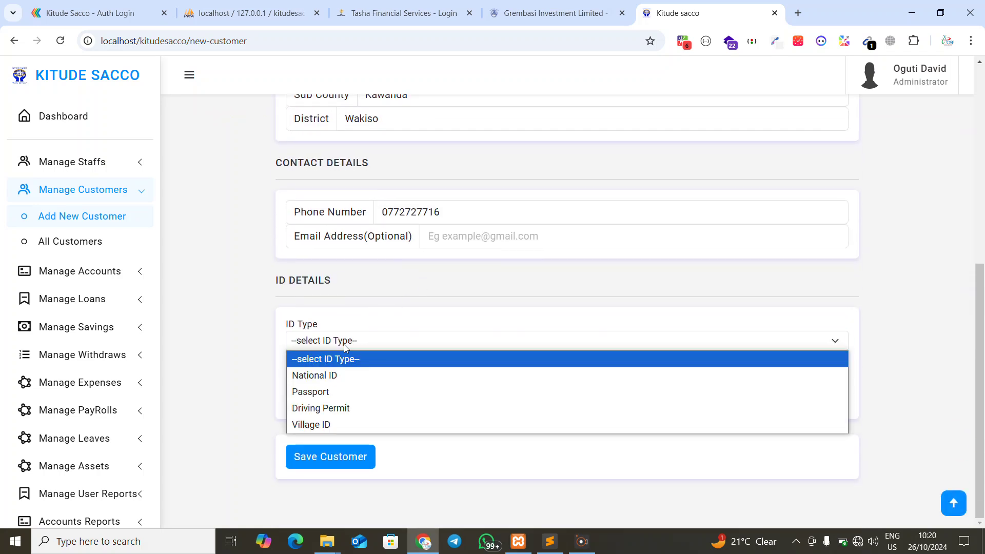
click(310, 379)
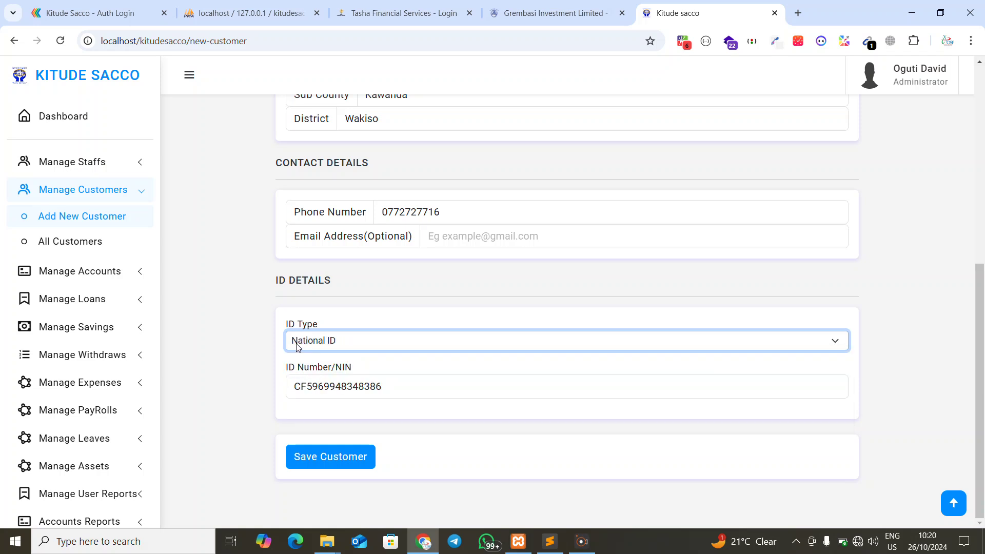
Change the phone number's last two digits to 00 and save the customer
scroll(355, 361, up, 5)
scroll(418, 402, down, 1)
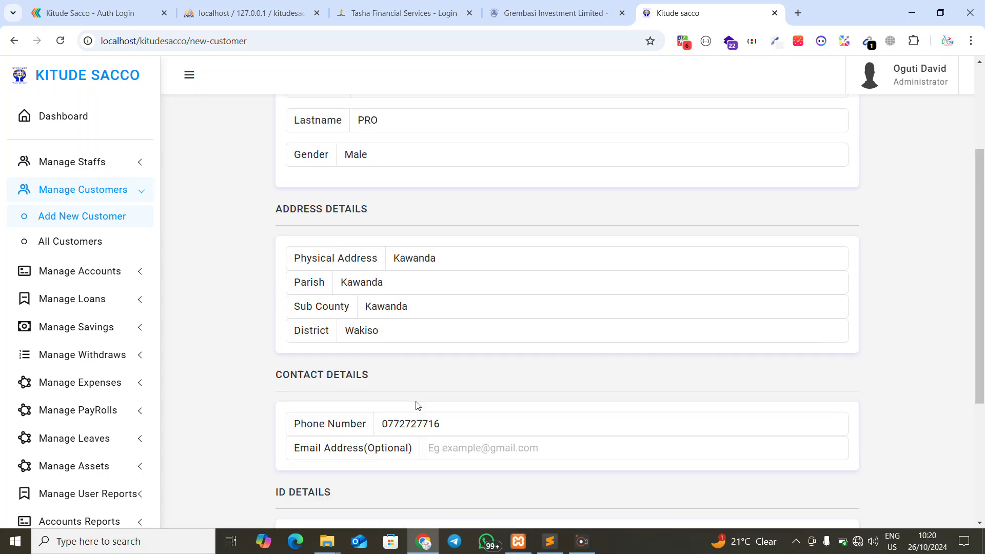
drag(429, 405, 489, 401)
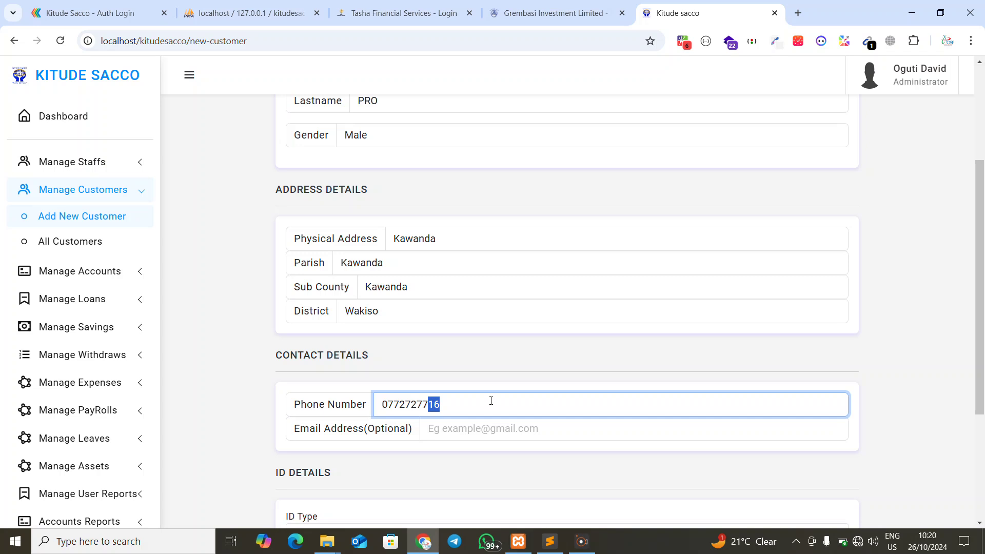
text(00)
scroll(487, 401, down, 4)
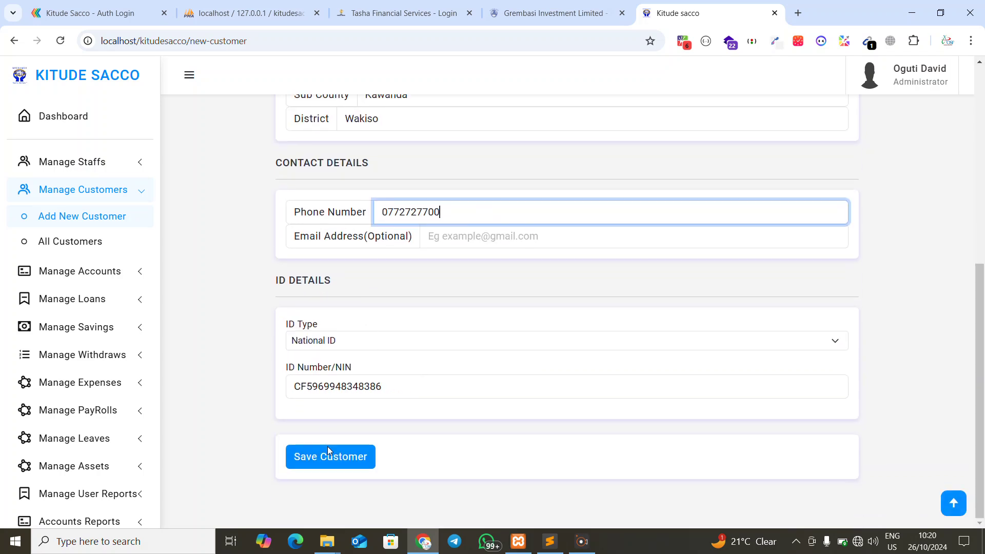
click(327, 457)
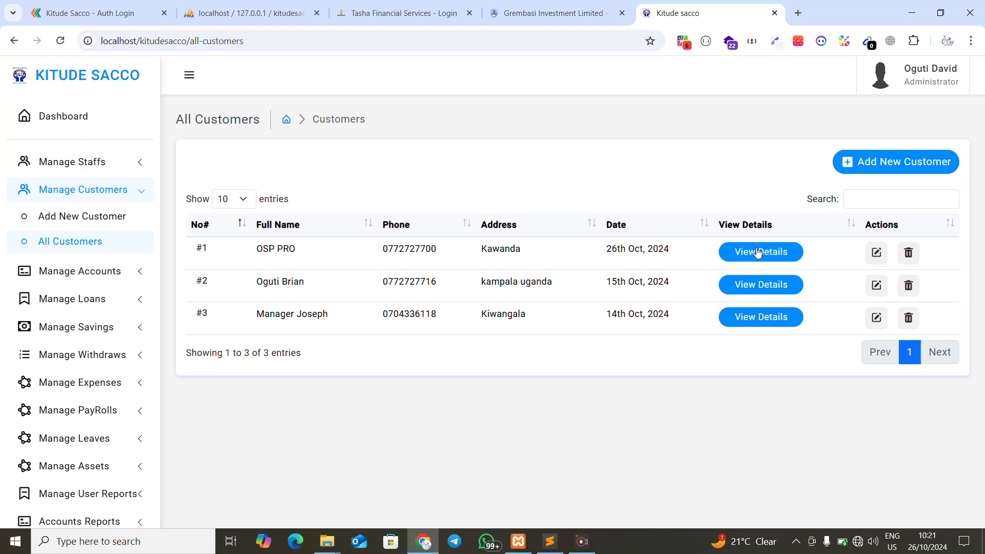
Look at OSP PRO's Edit page, cancel the Delete prompt, then open View Details for OSP PRO
click(876, 253)
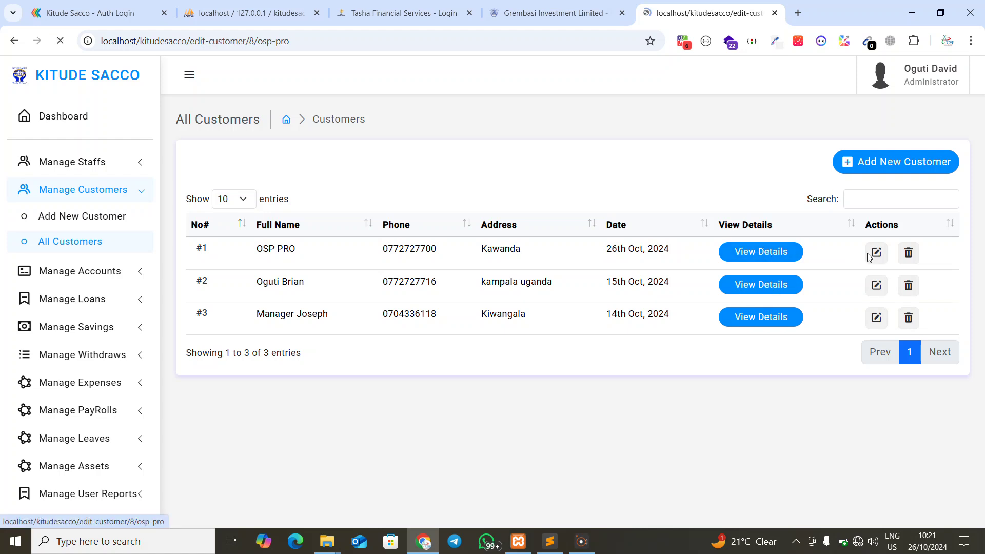
scroll(565, 235, down, 6)
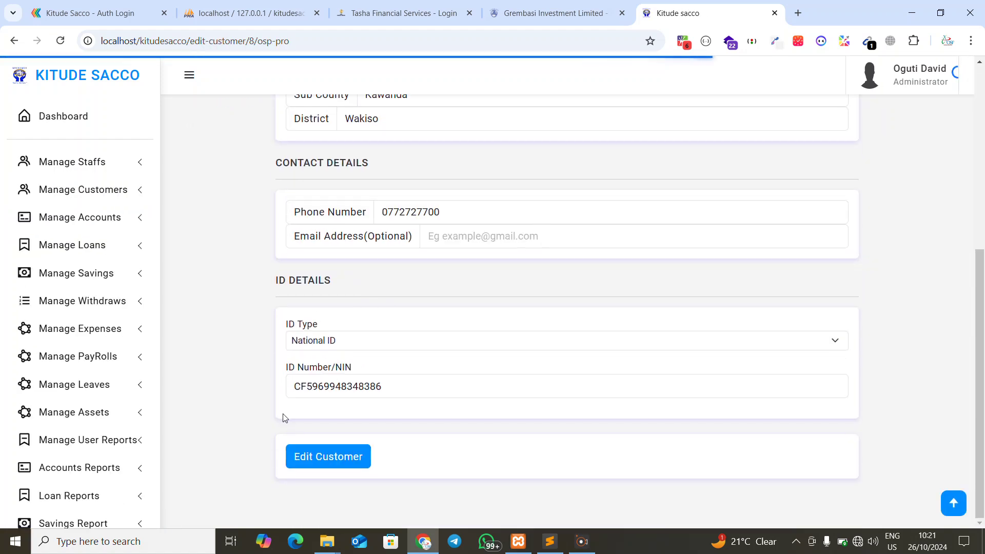
scroll(317, 337, up, 6)
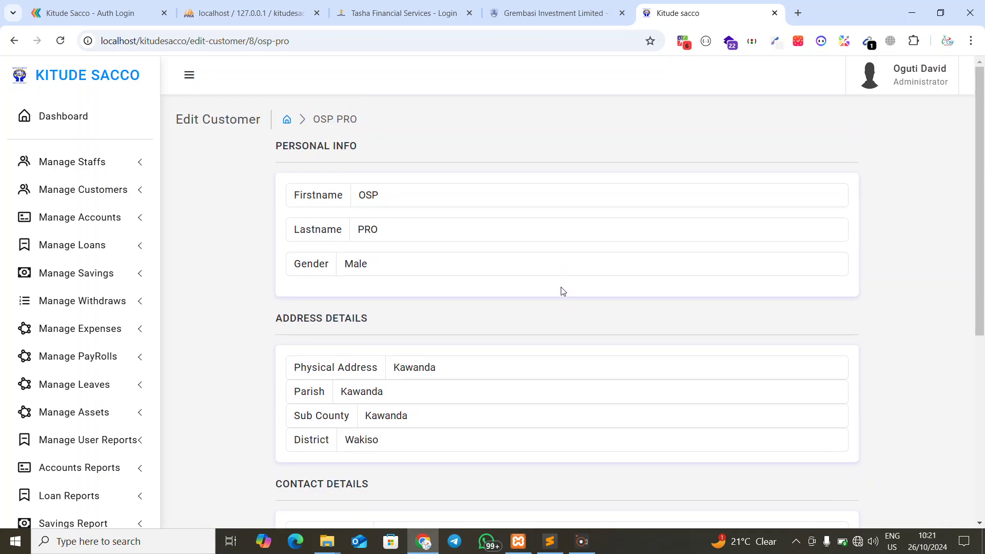
click(13, 41)
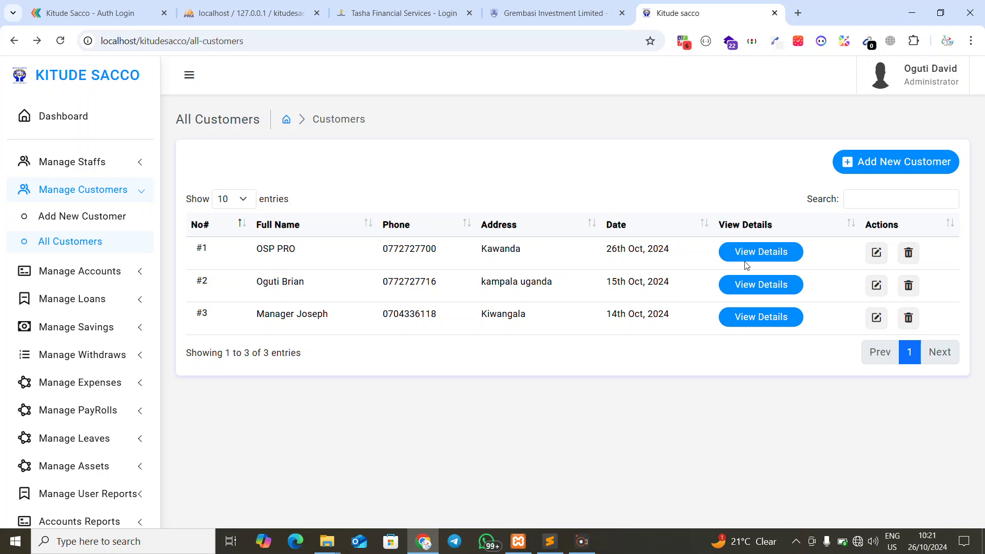
click(909, 254)
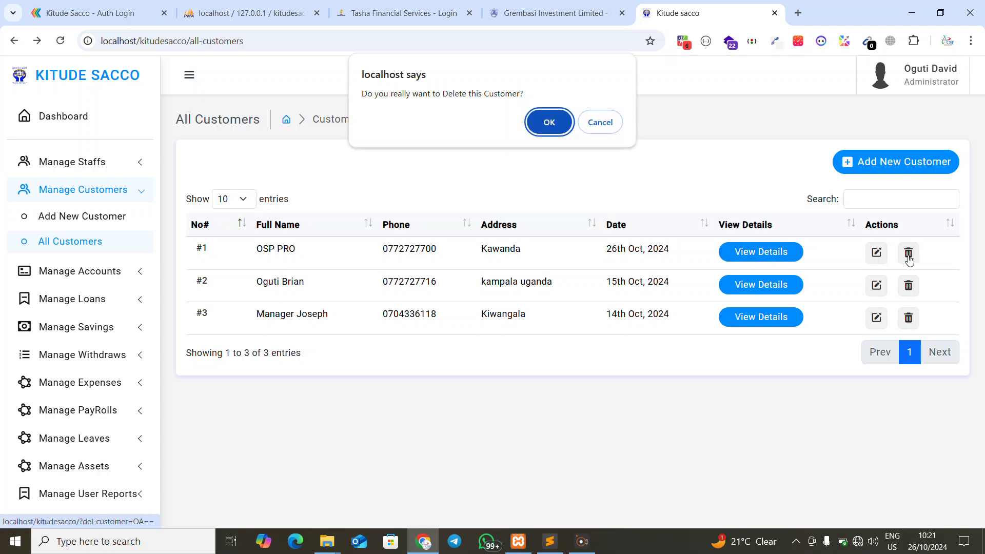
click(600, 122)
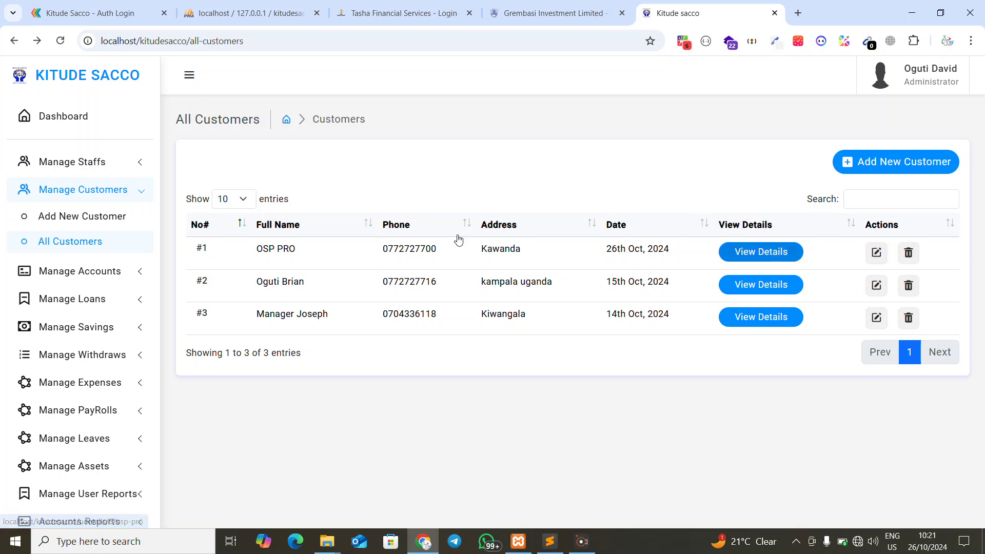
click(754, 257)
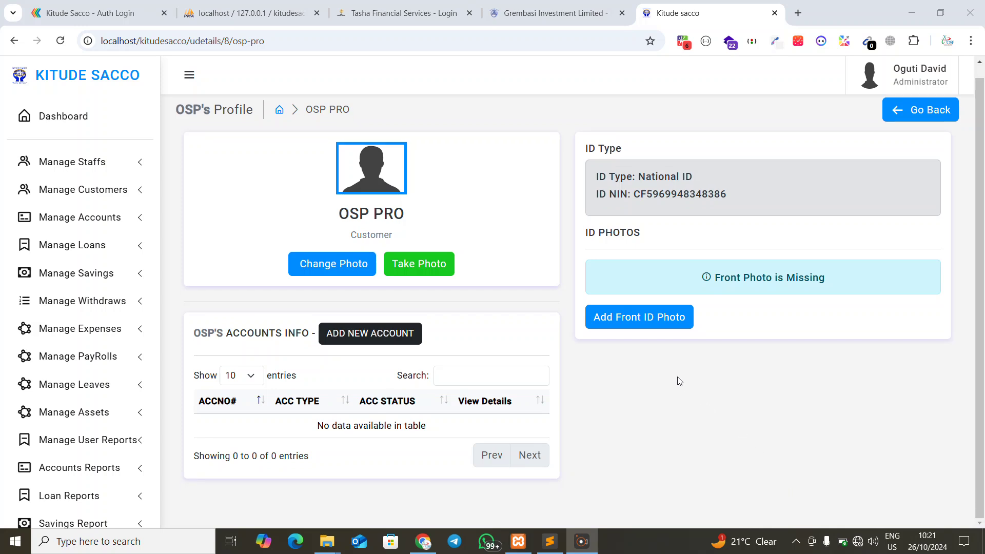
click(891, 119)
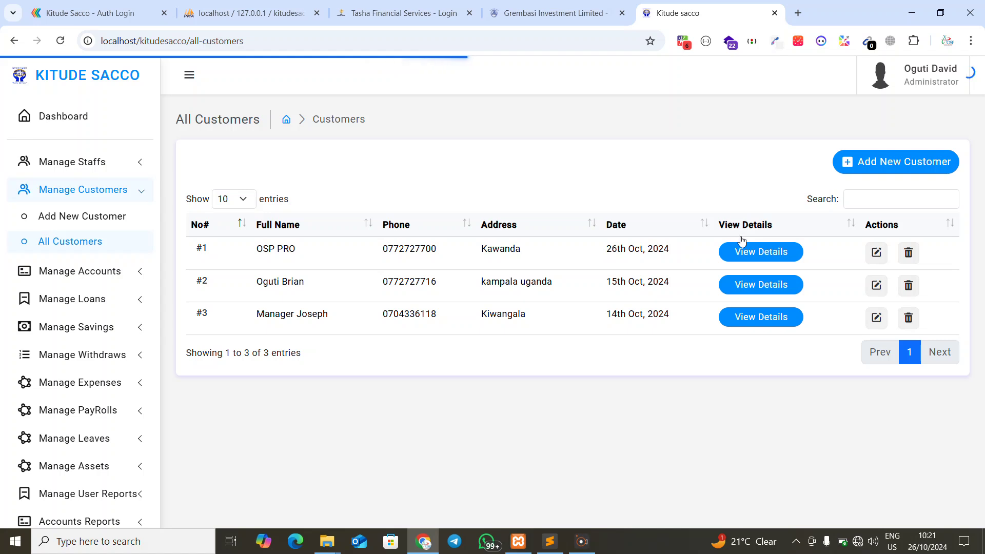
click(738, 260)
drag(168, 40, 264, 41)
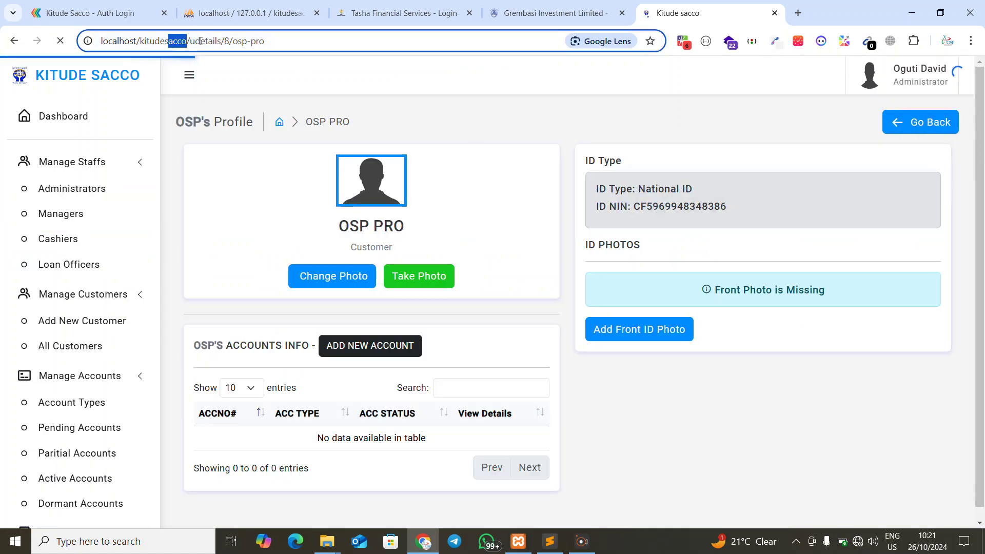
click(621, 114)
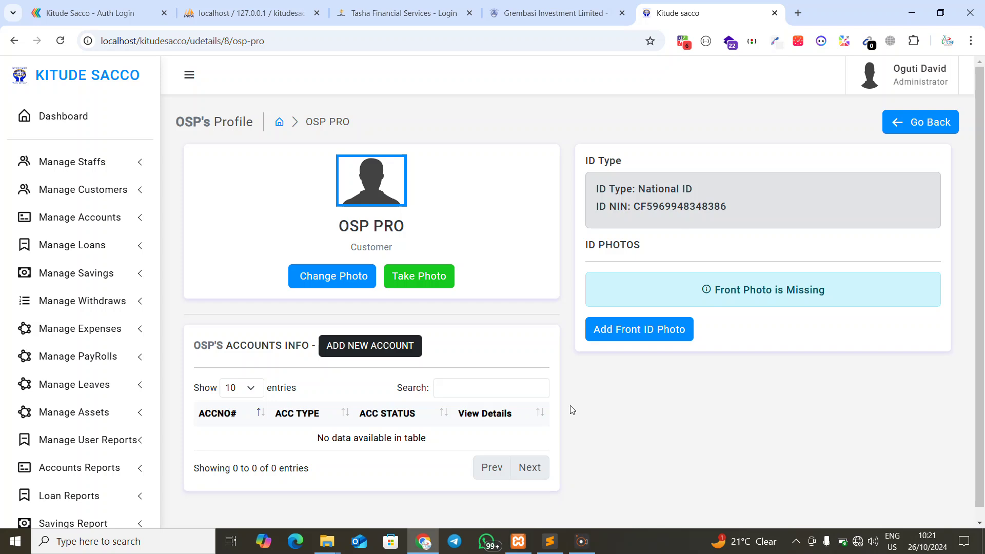
click(329, 284)
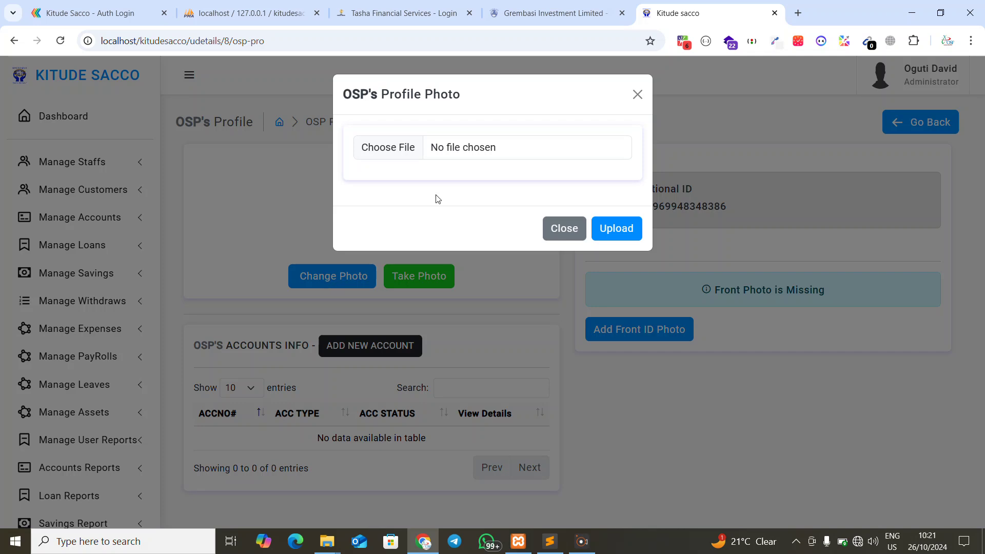
click(473, 154)
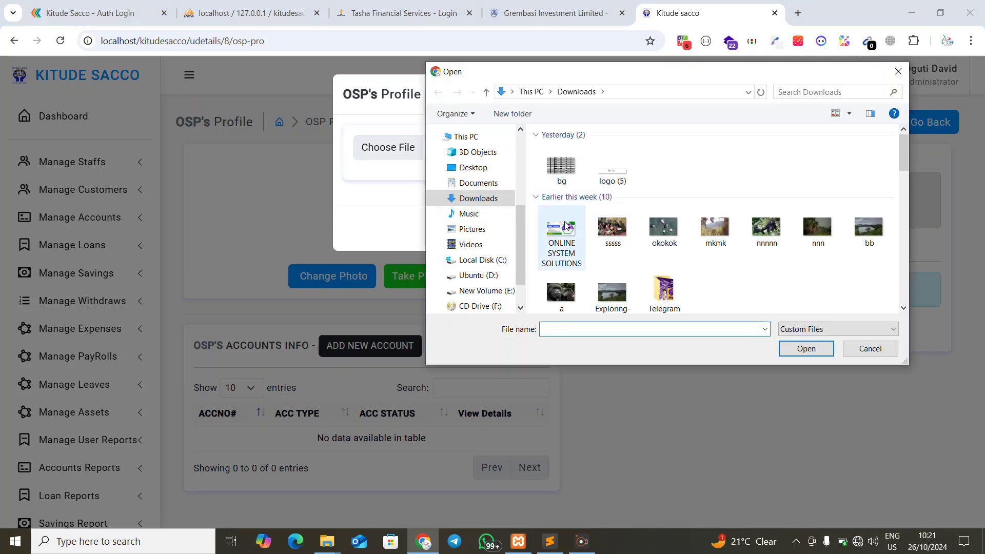
double_click(570, 225)
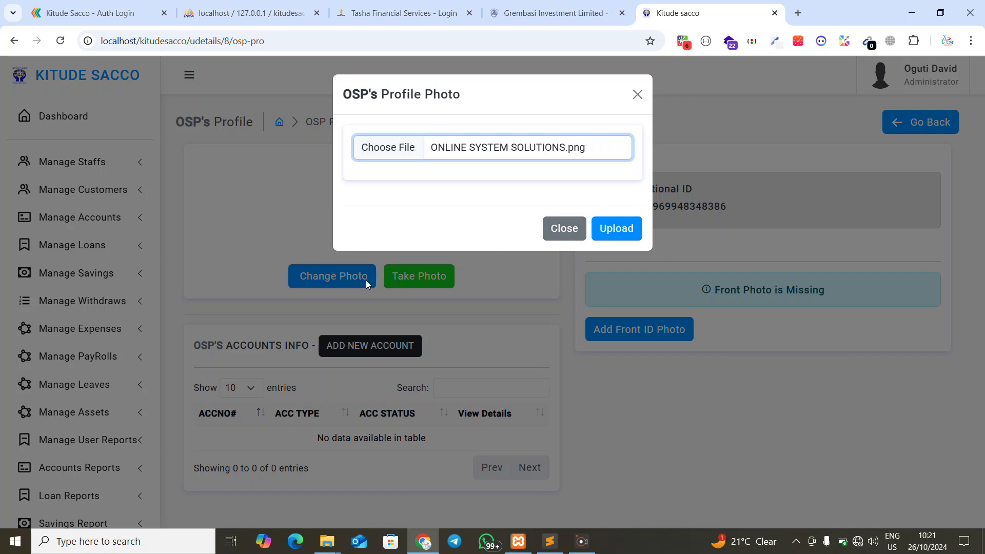
click(564, 228)
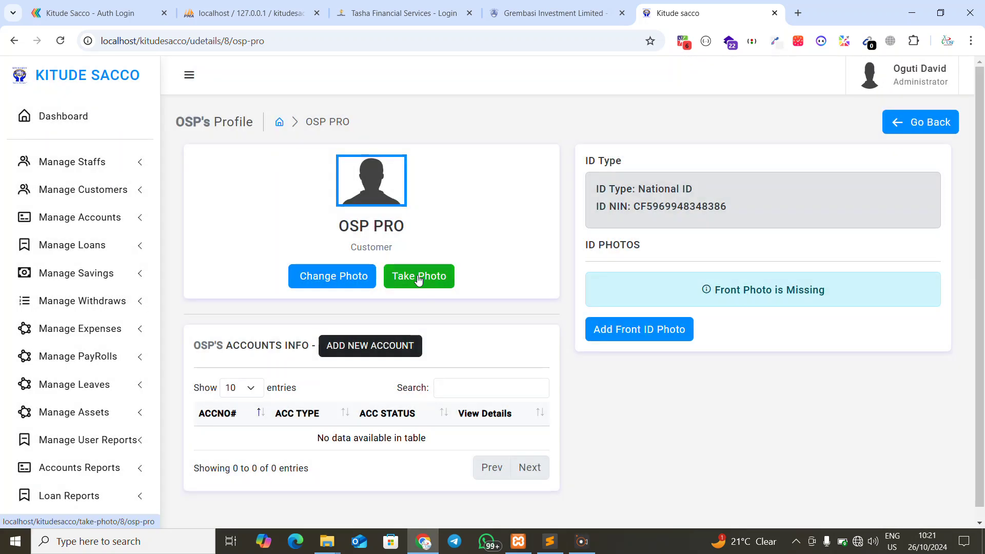
click(419, 277)
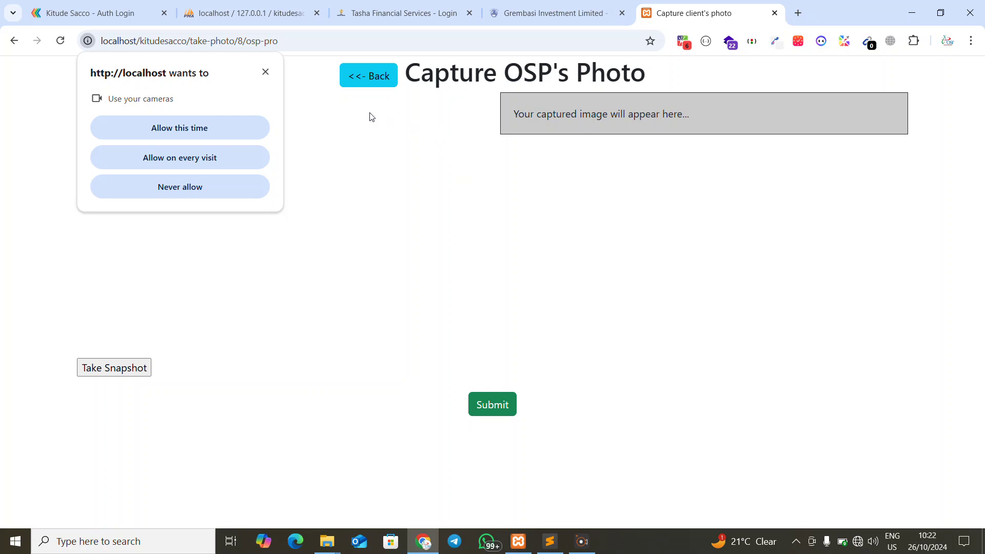
Allow camera access, take a webcam snapshot, and submit it as OSP PRO's profile photo
click(347, 78)
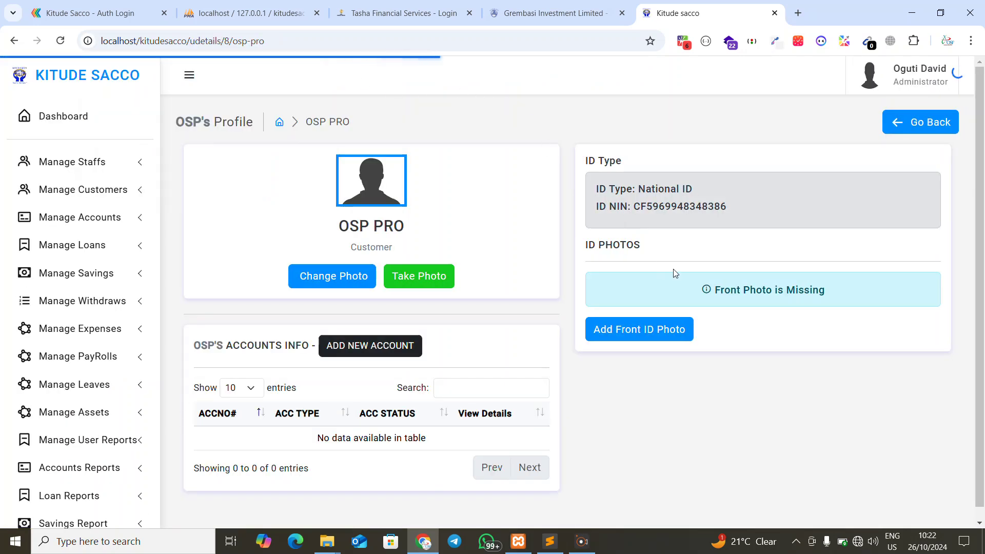
click(418, 271)
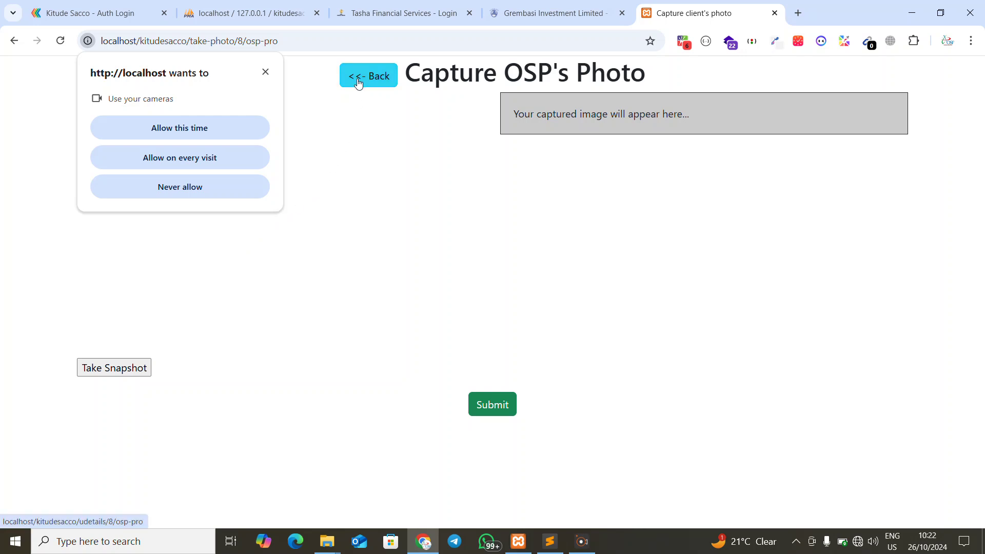
click(177, 134)
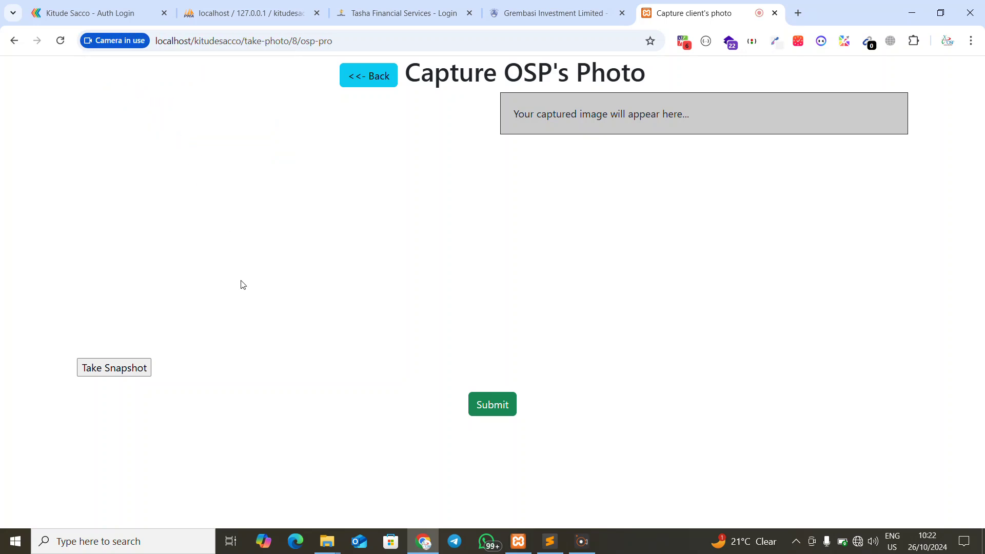
click(97, 369)
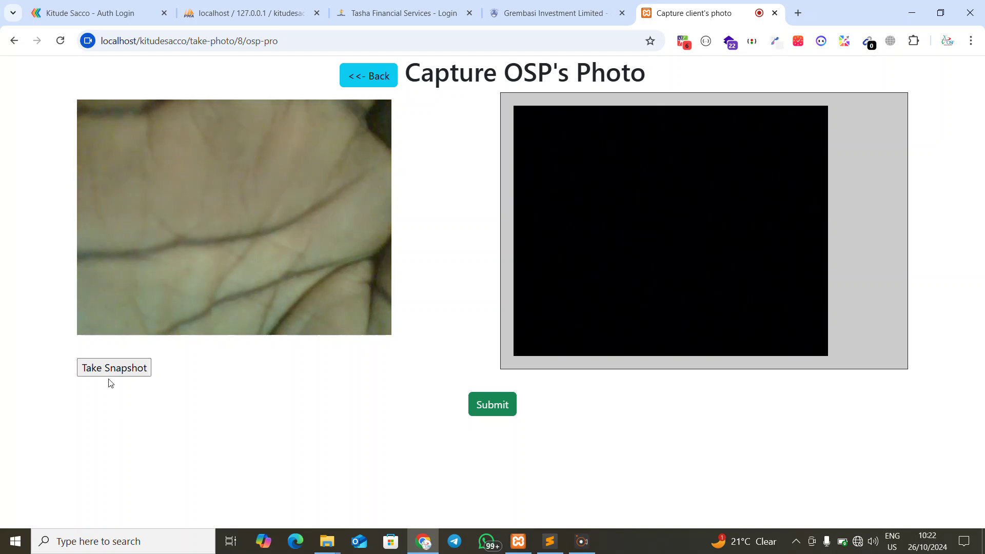
click(109, 376)
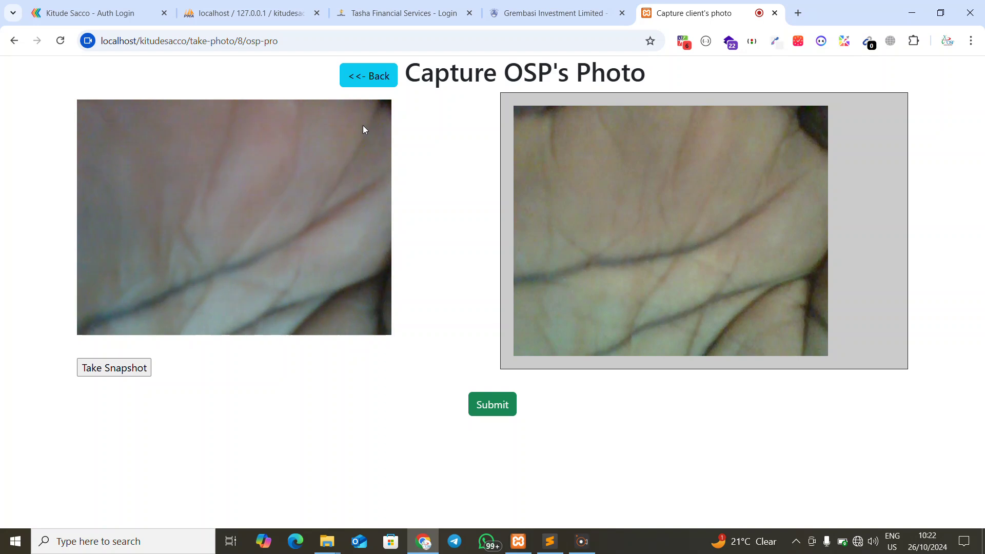
click(359, 78)
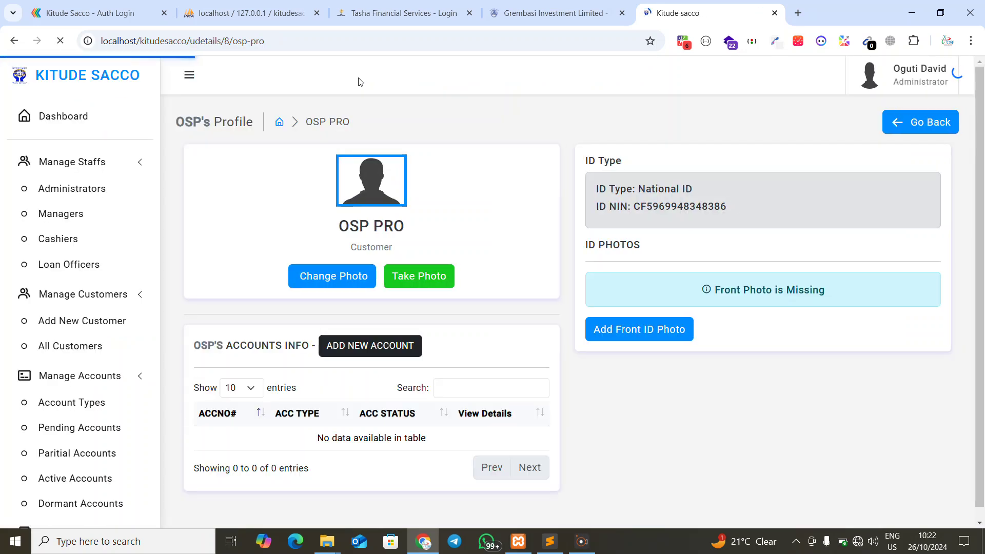
click(408, 279)
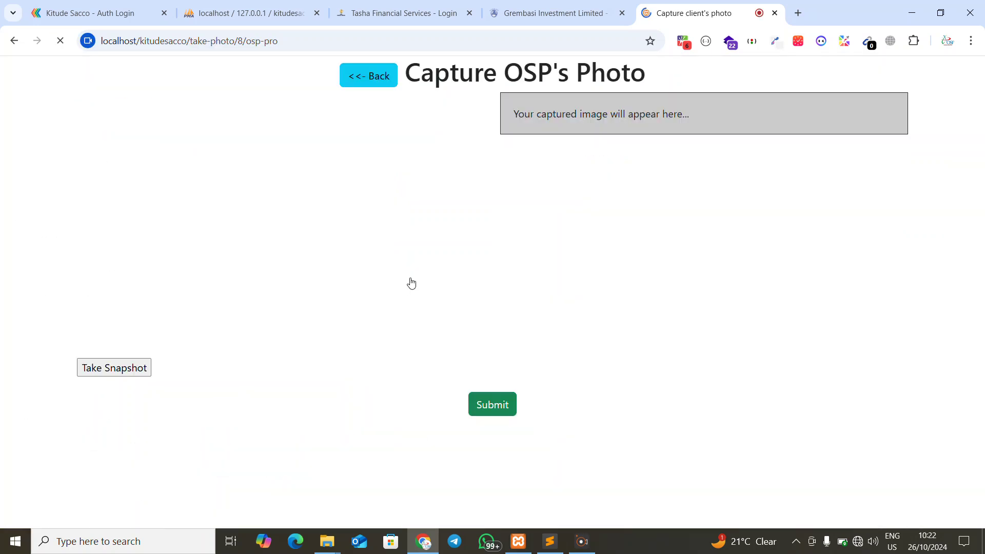
click(125, 369)
click(484, 415)
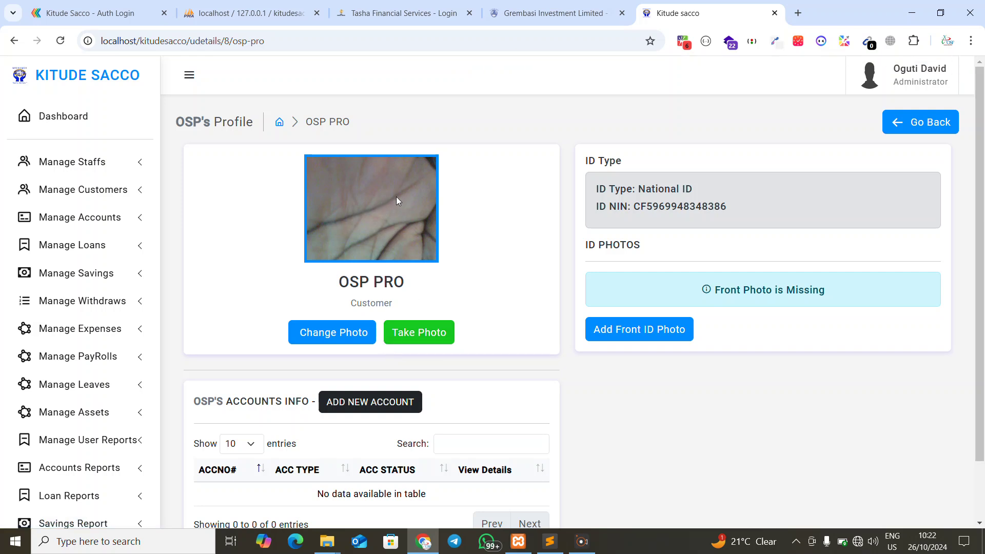
scroll(396, 196, down, 2)
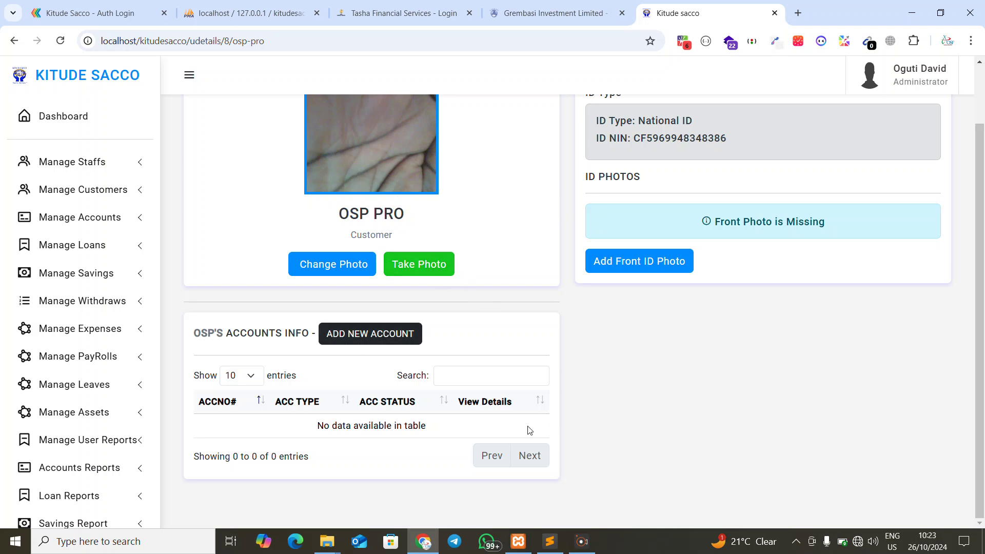
Add an Ordinary Savings Account for OSP PRO with a 20,000 opening amount
click(372, 337)
click(433, 160)
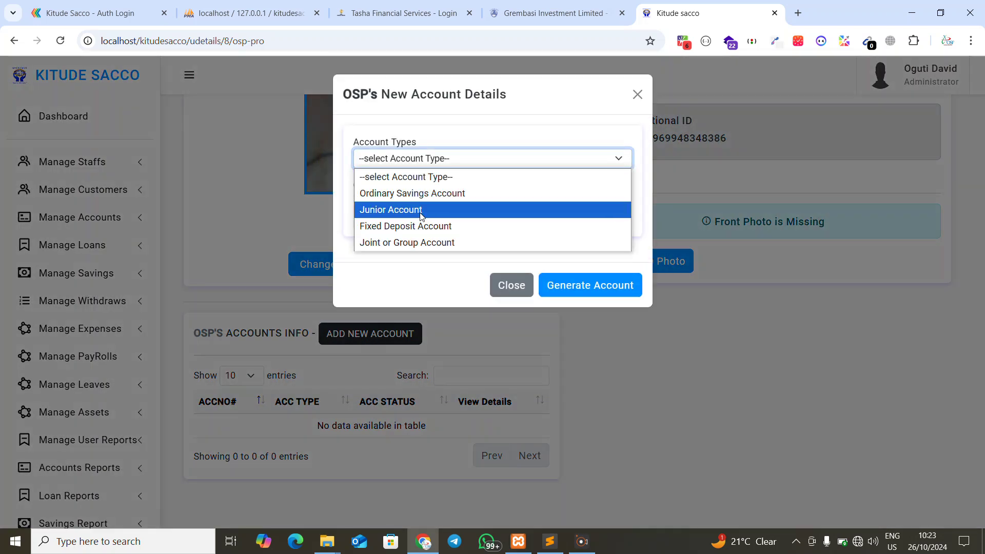
click(415, 194)
click(419, 208)
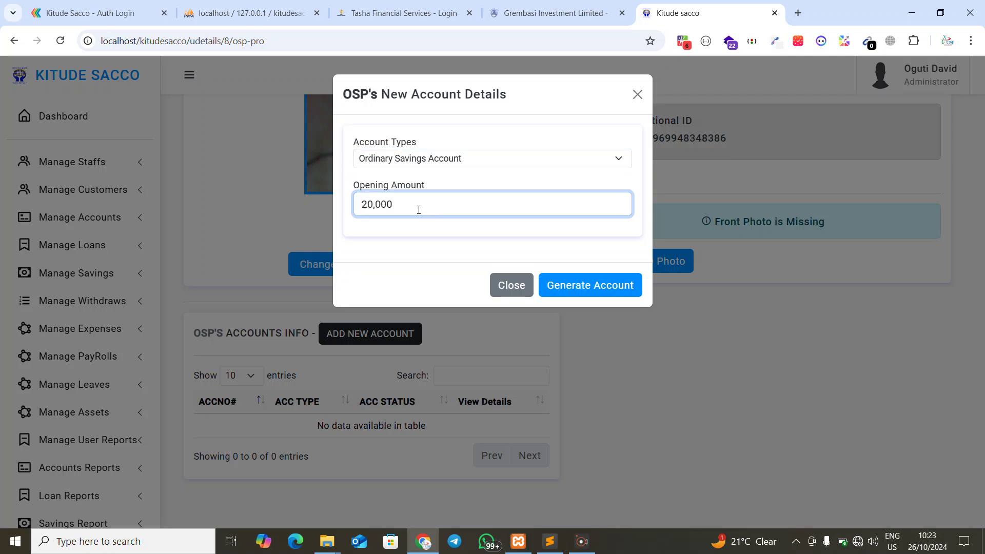
text(20,000)
click(558, 290)
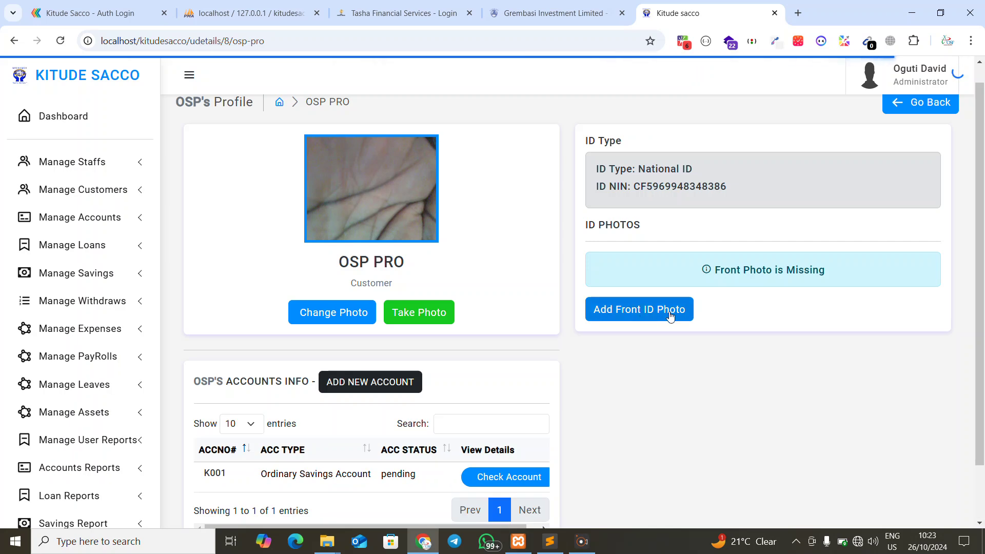
Upload zupa logo.png as OSP PRO's front ID photo
click(671, 312)
click(483, 147)
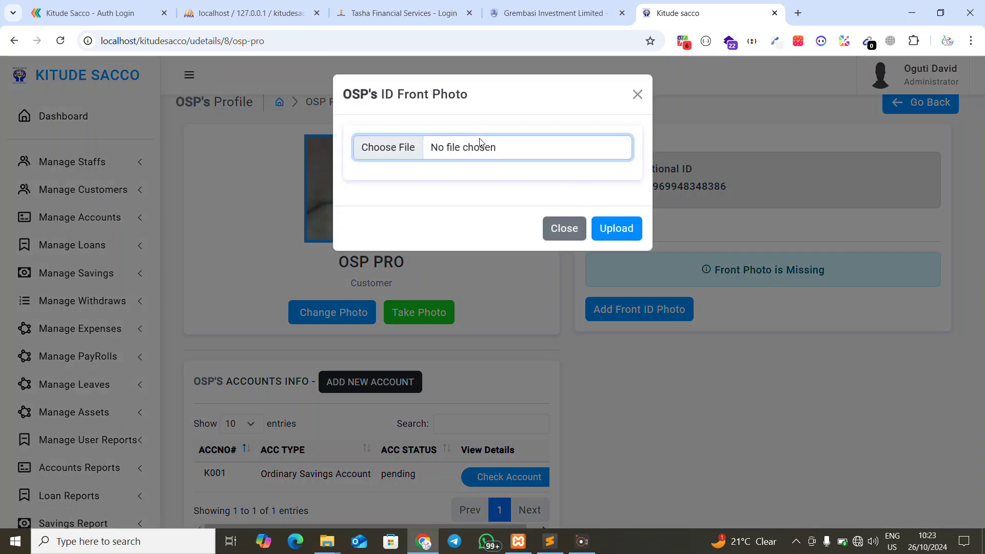
scroll(672, 231, down, 5)
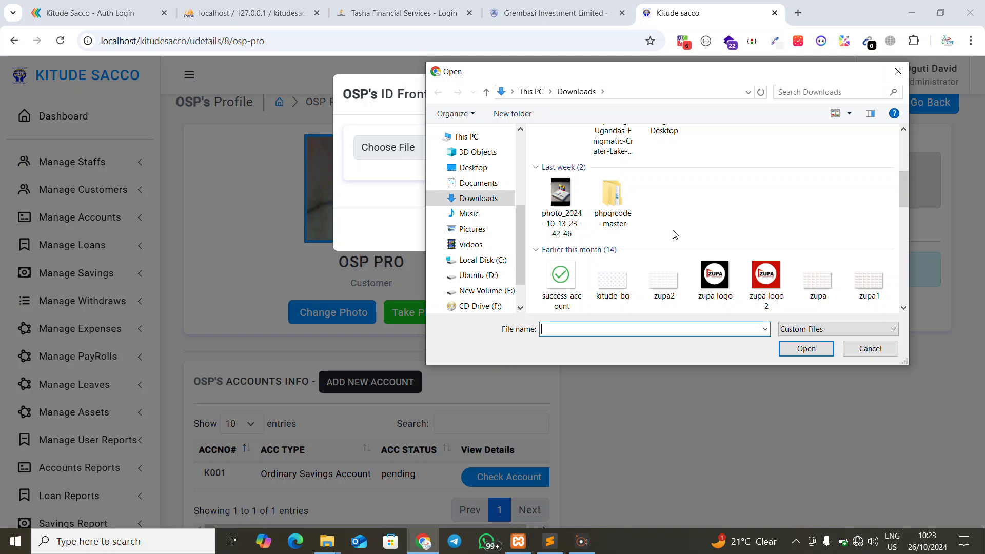
double_click(715, 205)
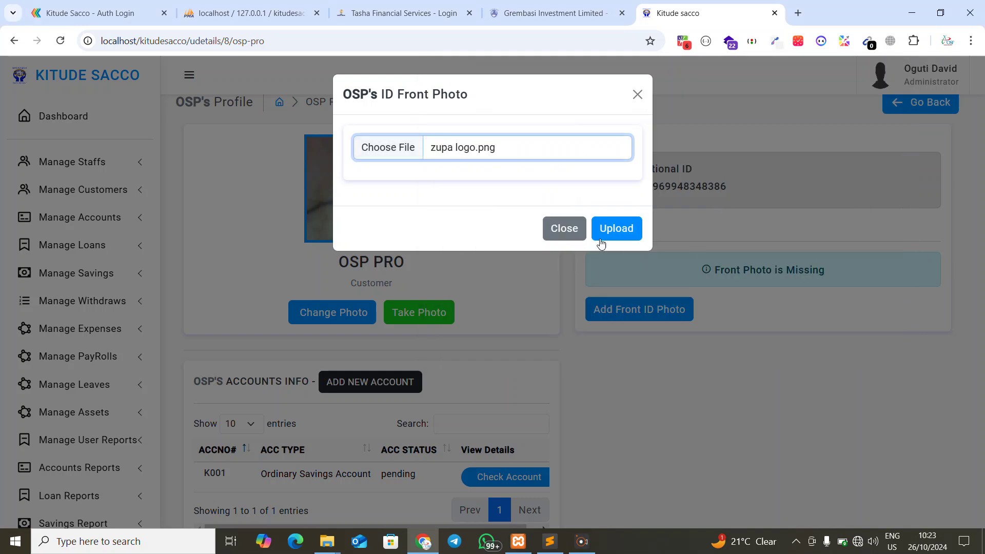
click(612, 231)
scroll(611, 232, down, 4)
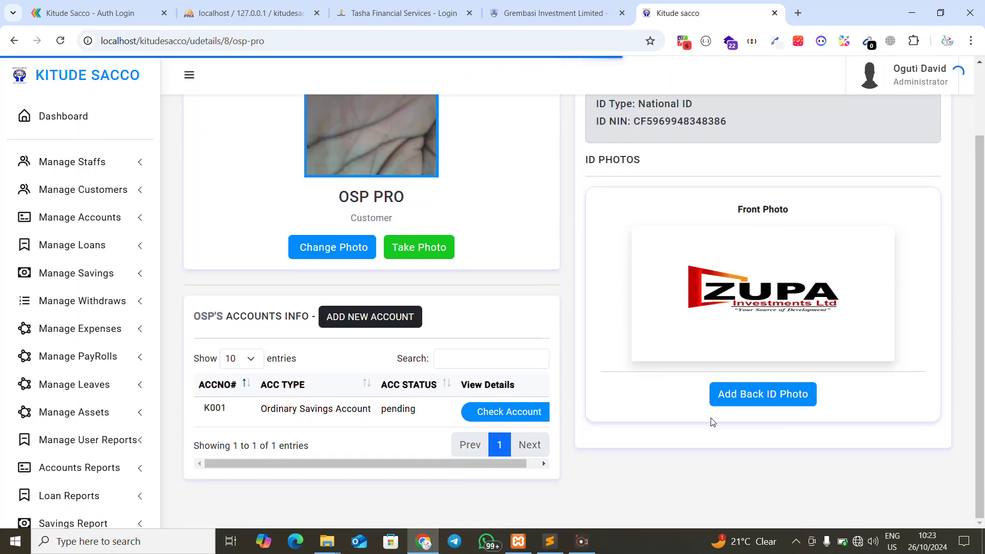
Upload zupa logo 2 as the back ID photo and note the account's pending status
click(742, 397)
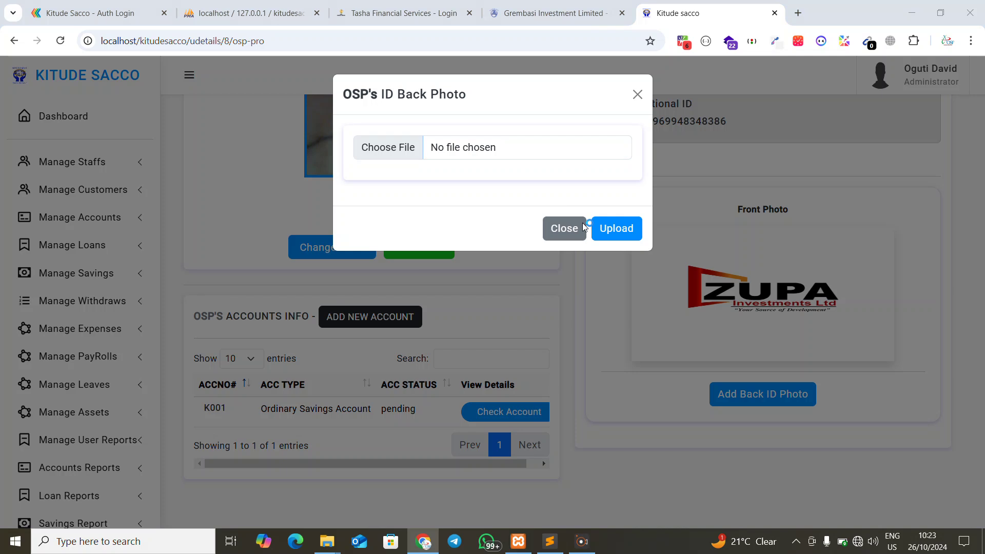
scroll(765, 213, down, 5)
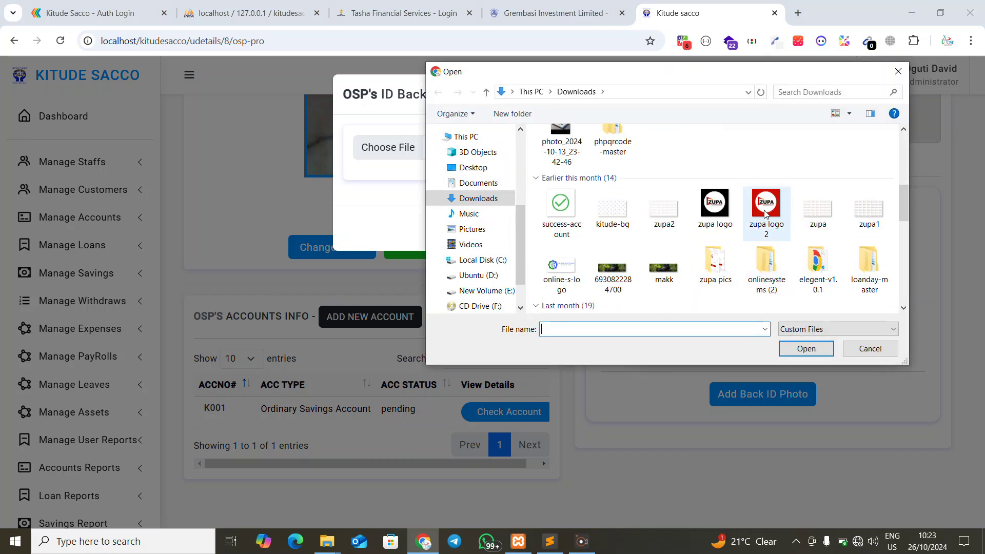
double_click(766, 213)
click(617, 227)
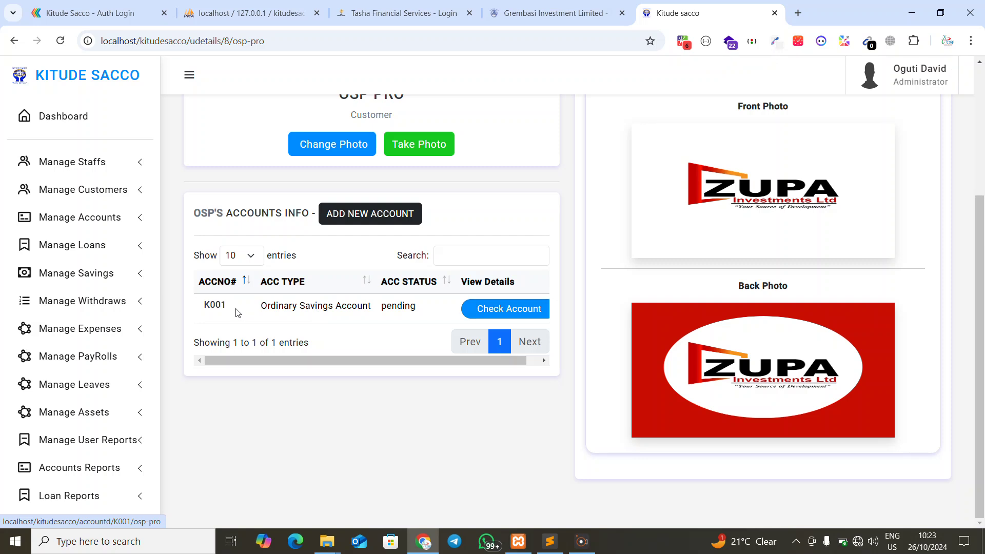
drag(381, 306, 406, 305)
Open account K001's details and review its Pending status and 20,000 outstanding amount
click(479, 308)
scroll(455, 281, down, 3)
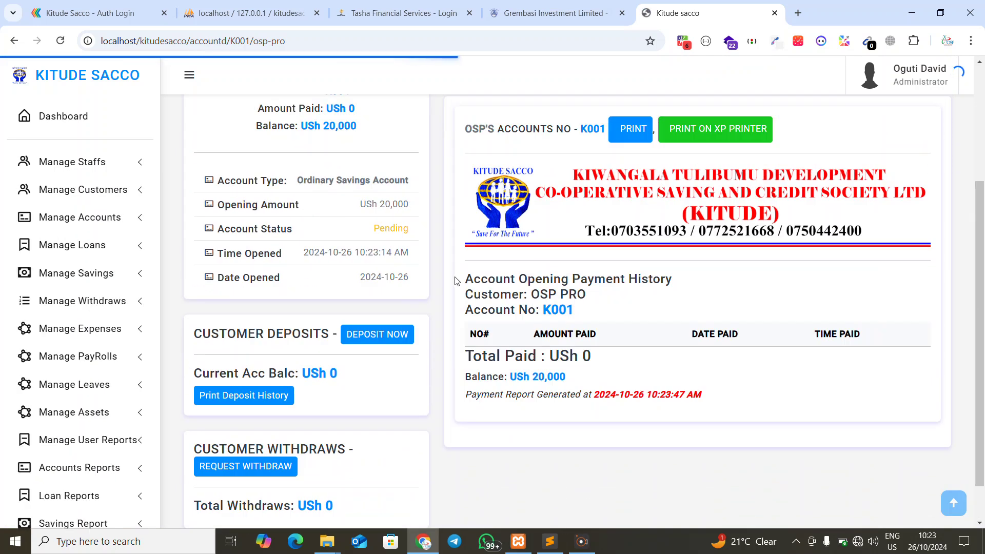
scroll(454, 280, up, 3)
scroll(403, 292, down, 4)
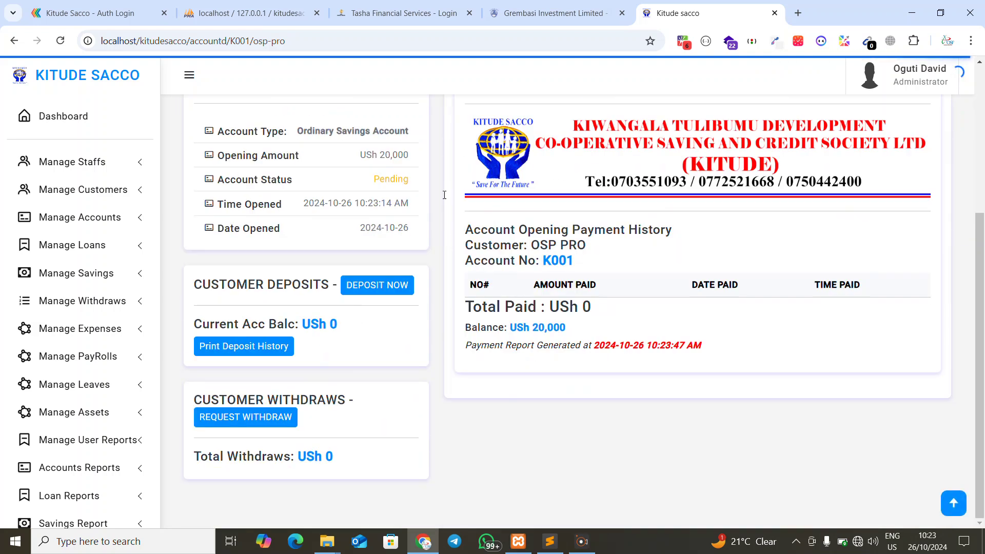
scroll(363, 347, up, 3)
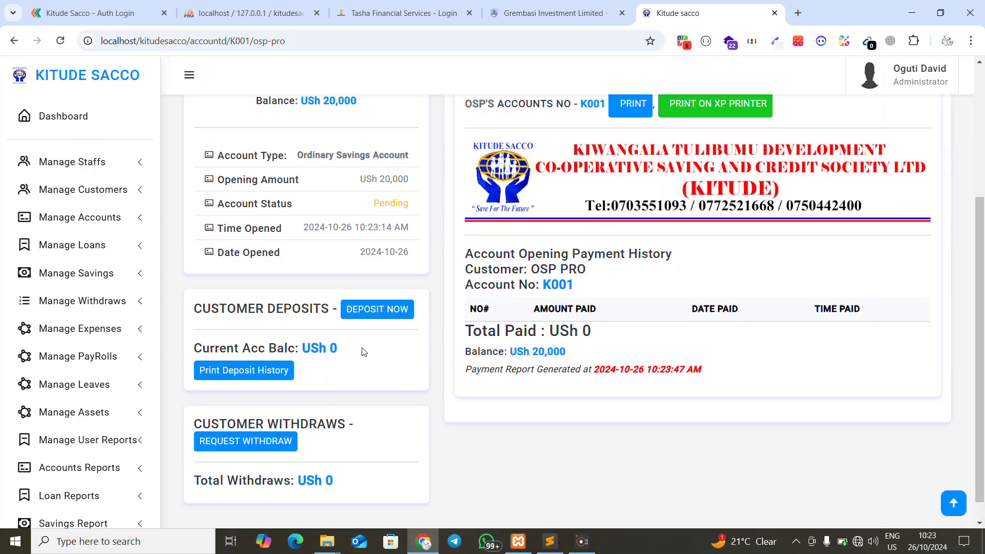
drag(360, 374, 416, 373)
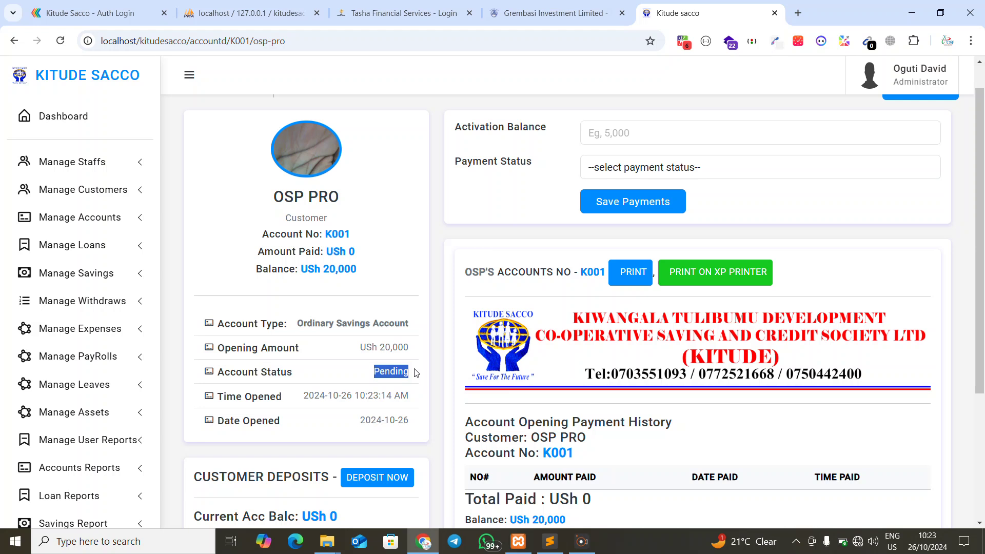
click(638, 136)
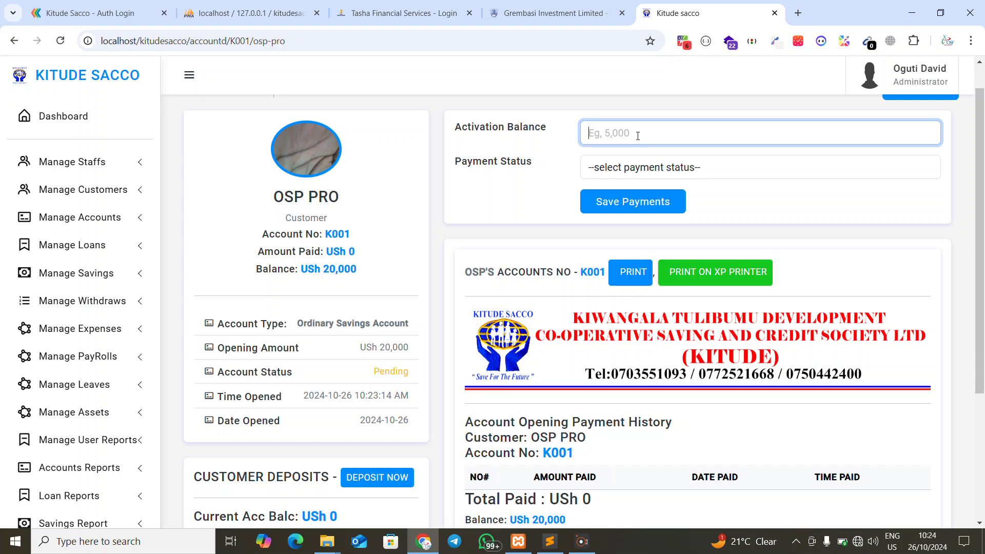
drag(371, 348, 405, 346)
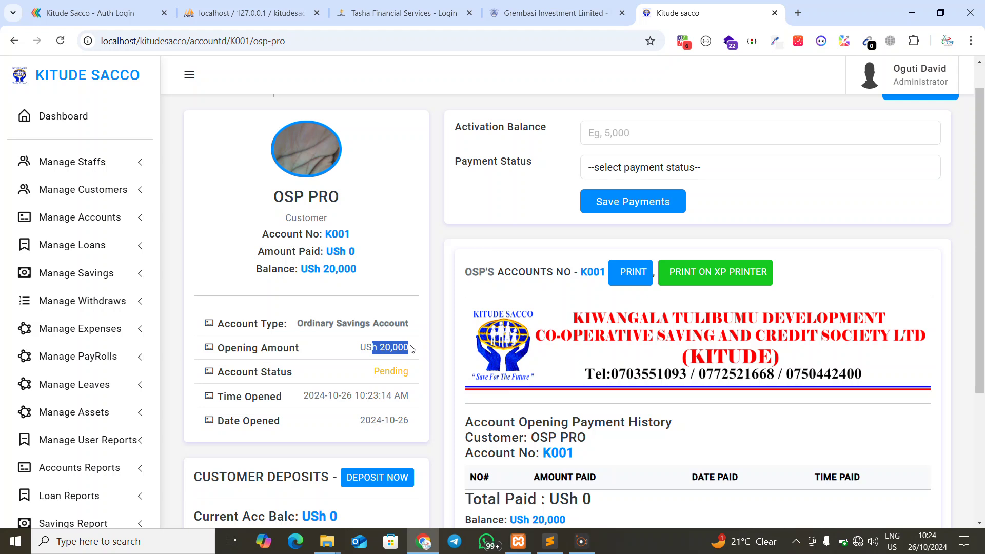
drag(268, 268, 338, 270)
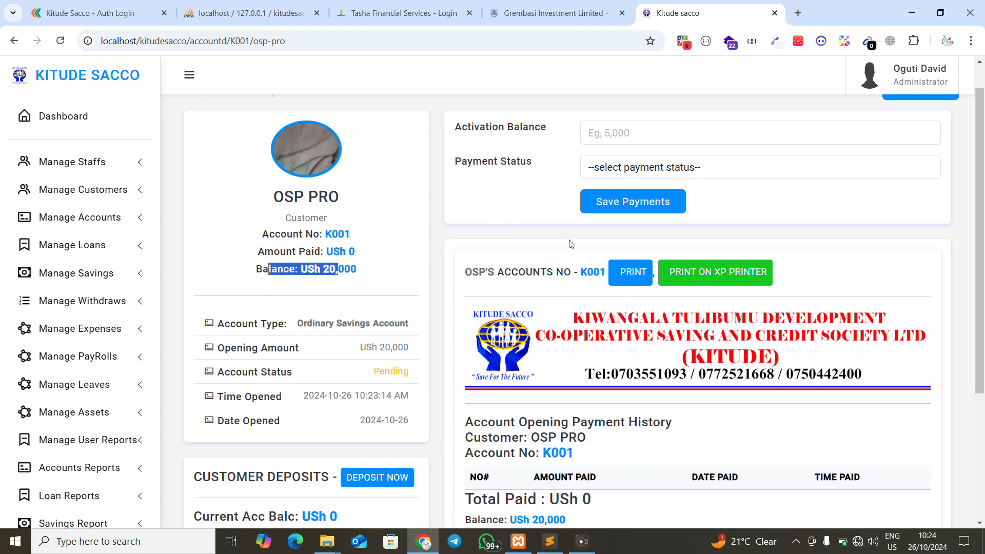
Save a 15,000 Partial Payment on K001, leaving a 5,000 remaining balance
click(664, 135)
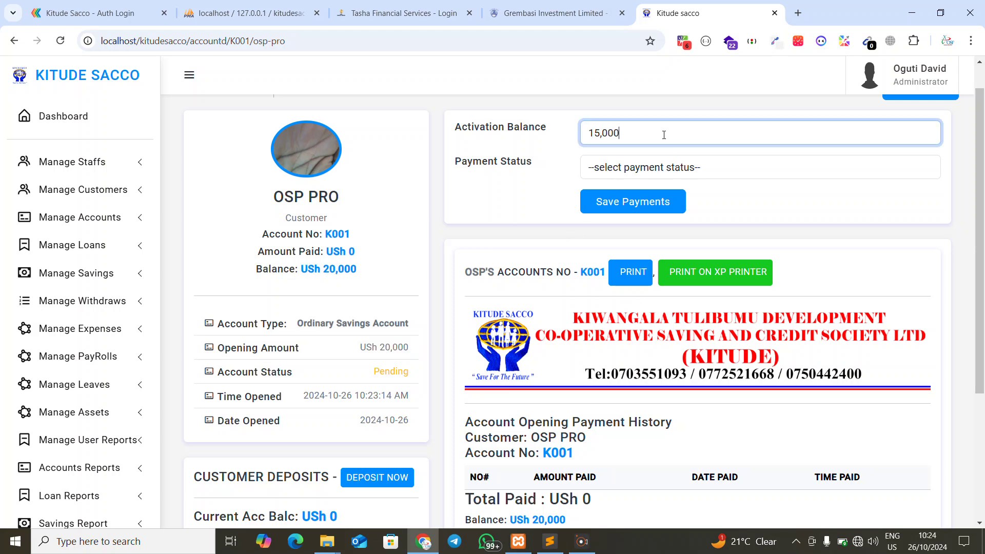
click(654, 163)
click(606, 221)
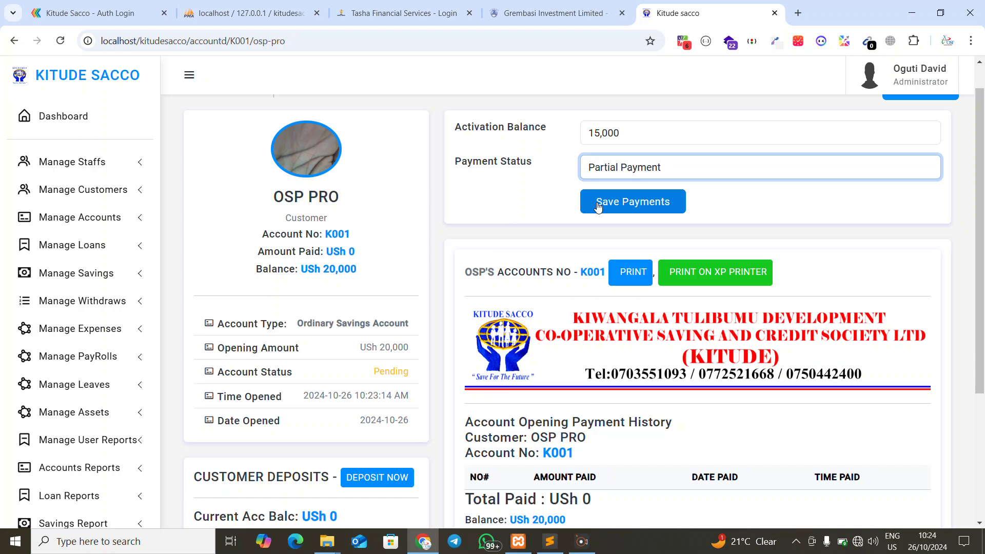
drag(296, 269, 376, 269)
click(607, 213)
scroll(587, 314, down, 5)
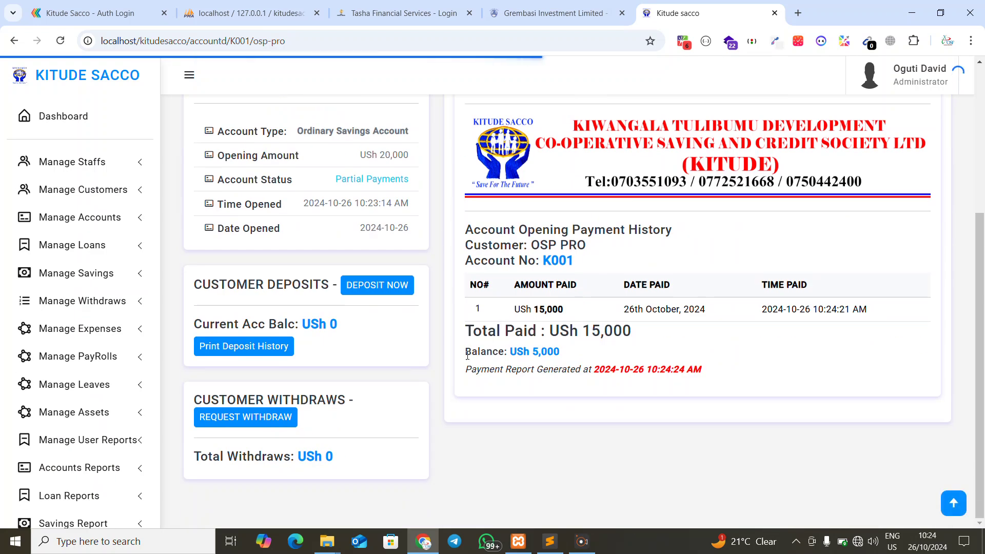
drag(465, 351, 573, 351)
scroll(535, 323, up, 2)
scroll(535, 322, down, 2)
scroll(539, 344, up, 1)
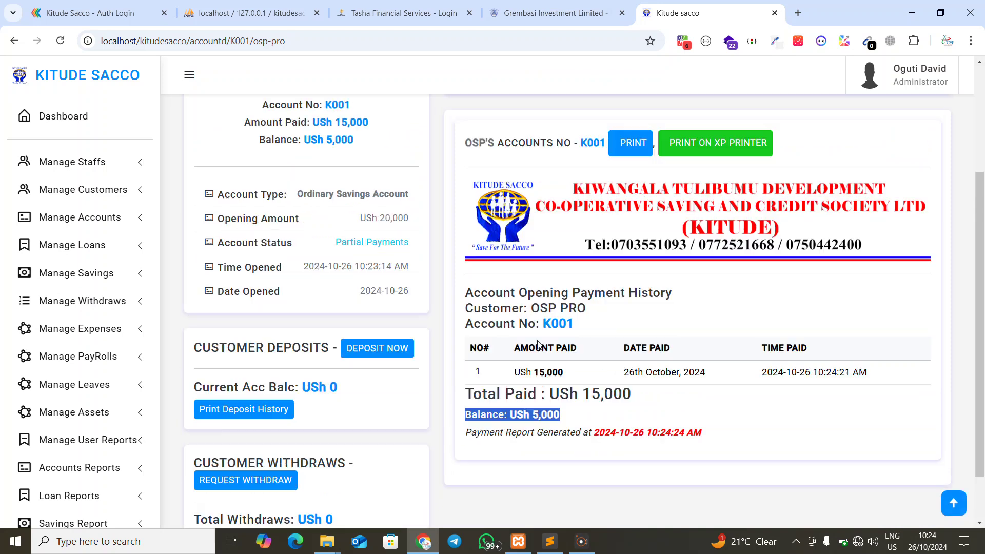
scroll(538, 344, up, 3)
Save a further 3,000 Partial Payment on K001, bringing Amount Paid to 18,000
click(609, 166)
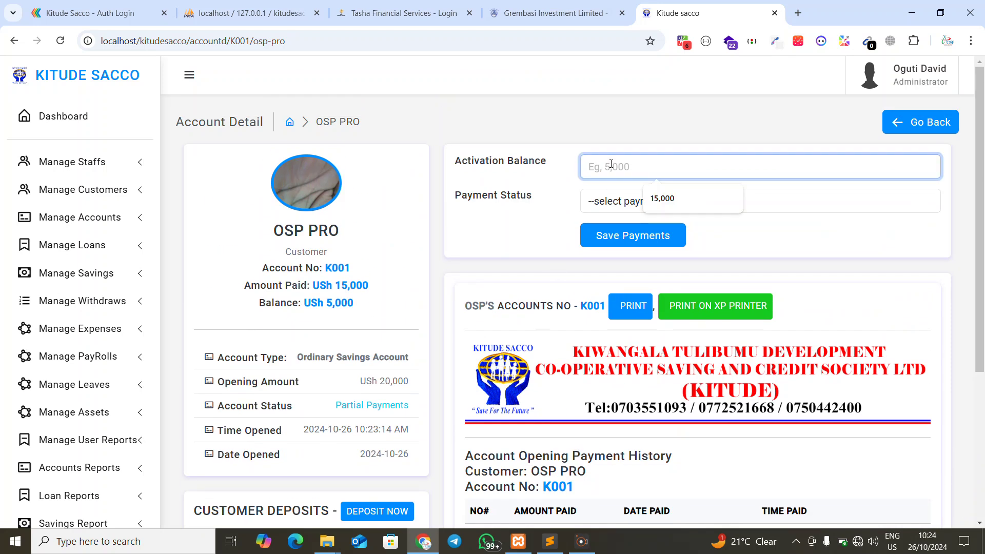
text(30)
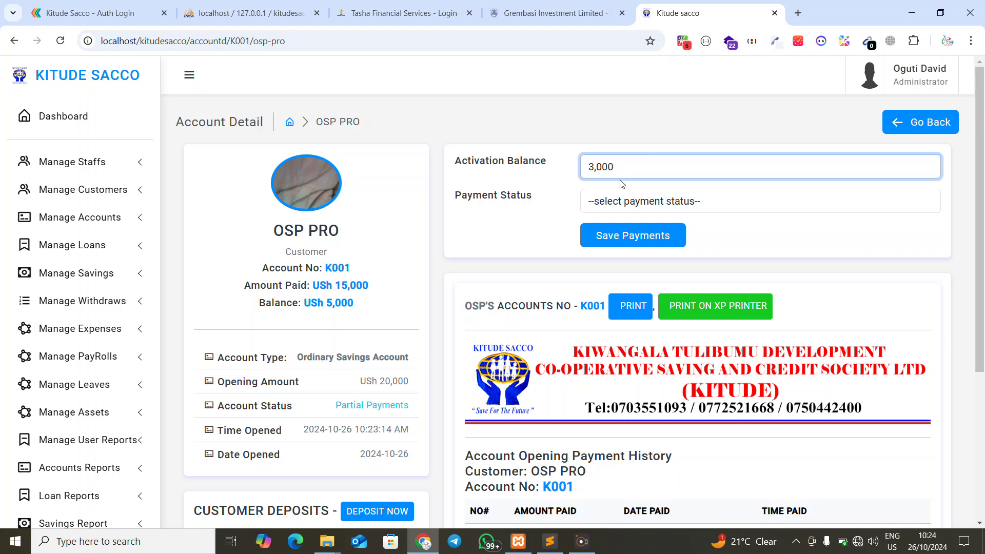
click(616, 200)
click(601, 256)
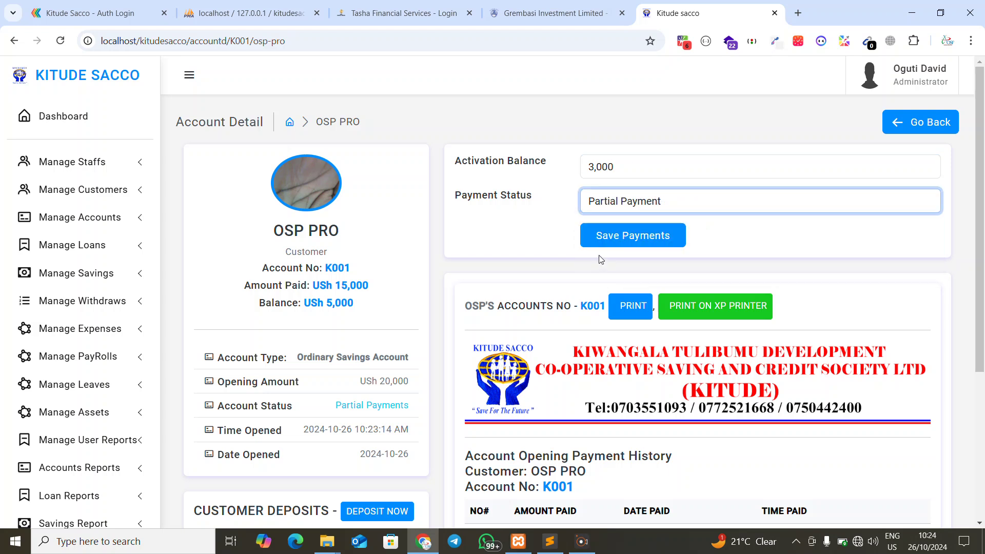
click(633, 237)
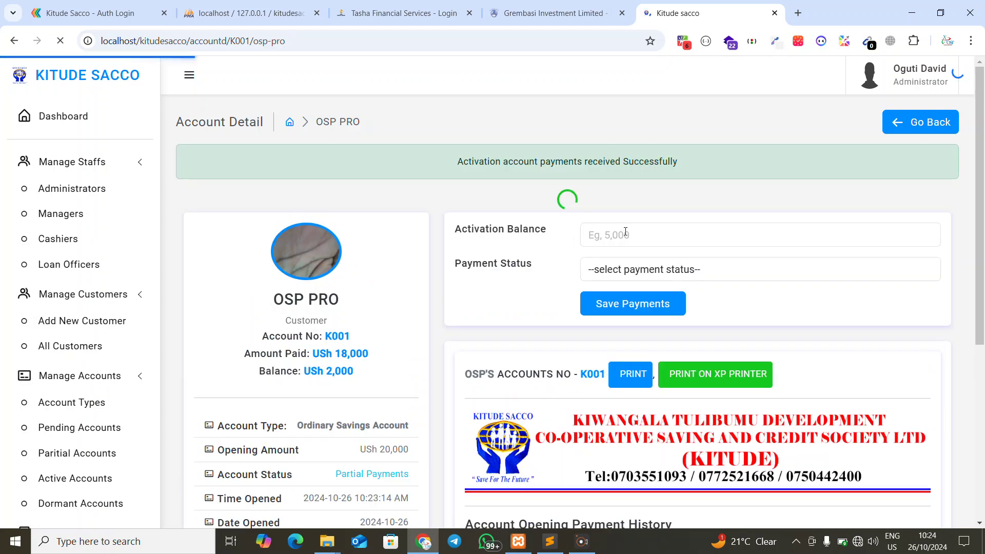
scroll(616, 307, down, 5)
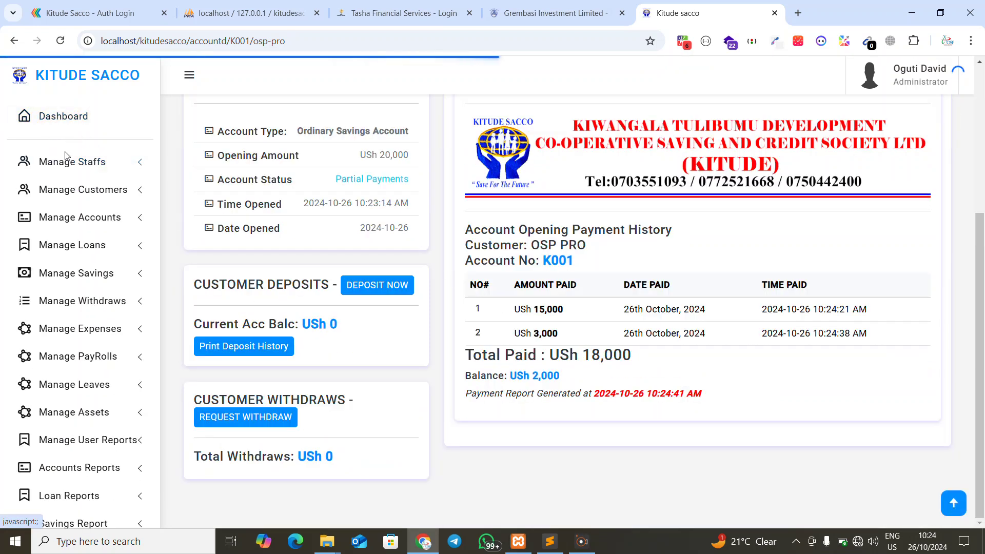
click(63, 116)
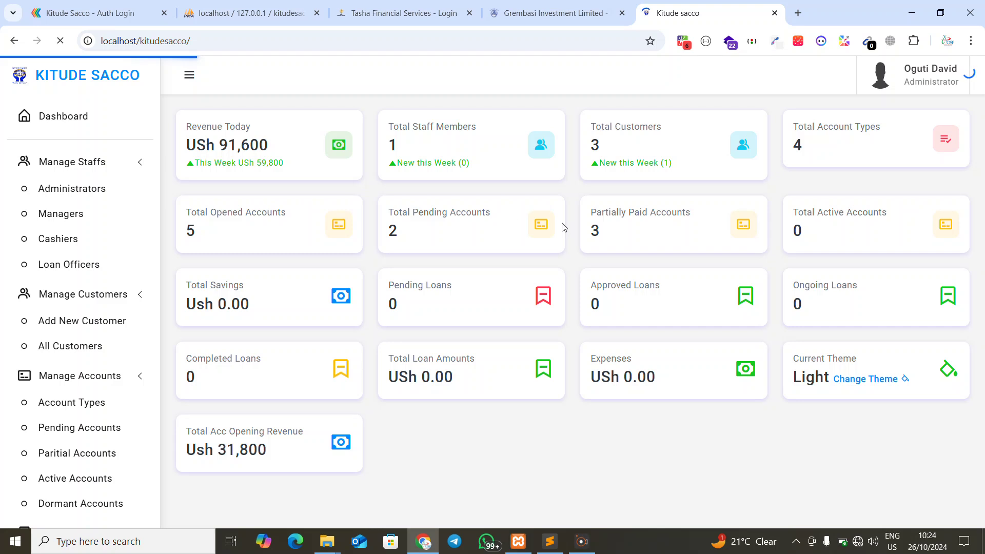
drag(614, 241, 580, 236)
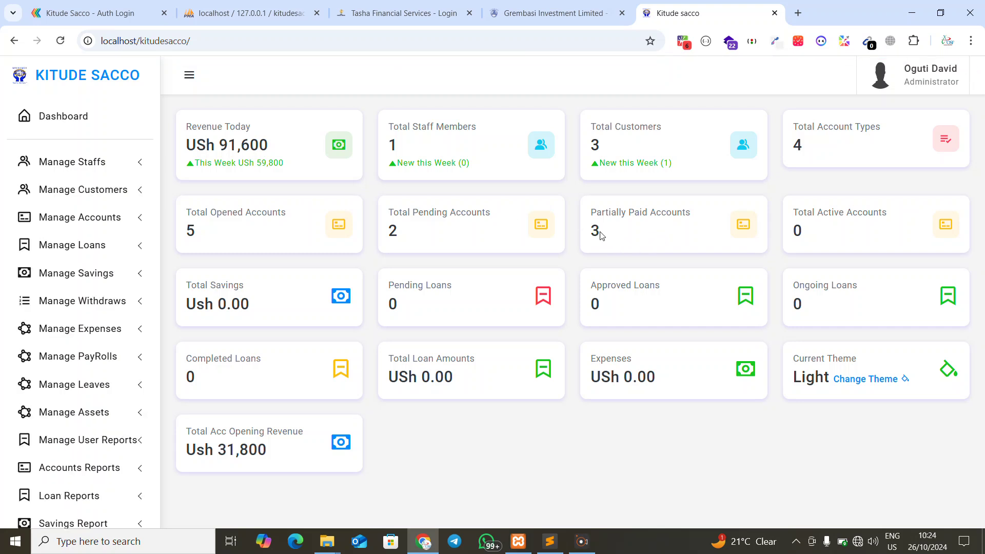
click(14, 41)
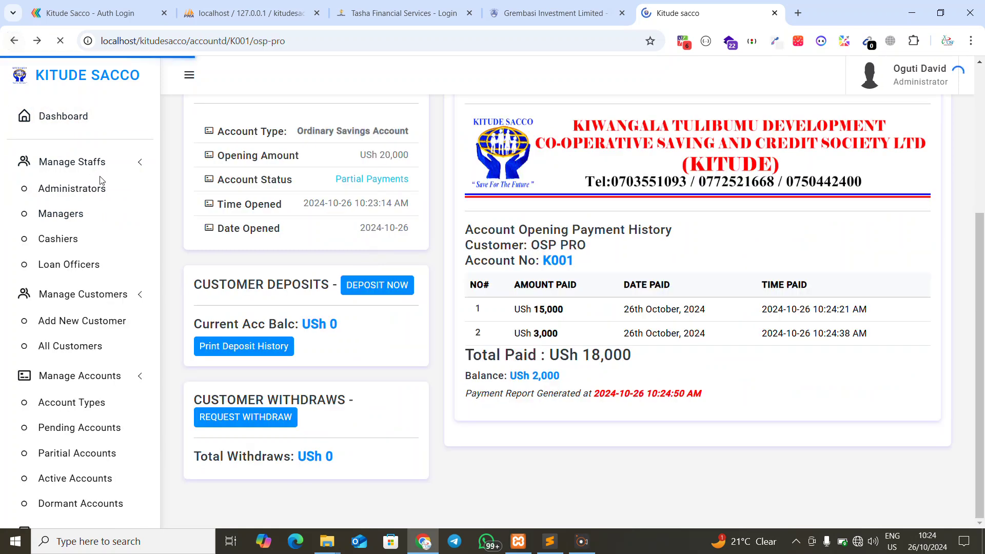
Save the final 2,000 payment on K001 as Paid Full Amount, clearing the balance
right_click(513, 205)
click(331, 286)
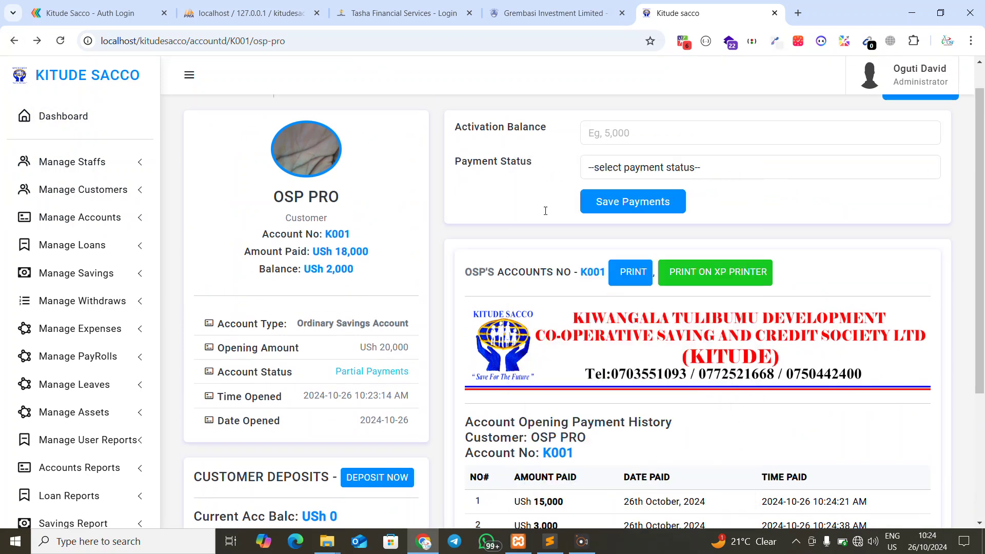
drag(272, 268, 392, 279)
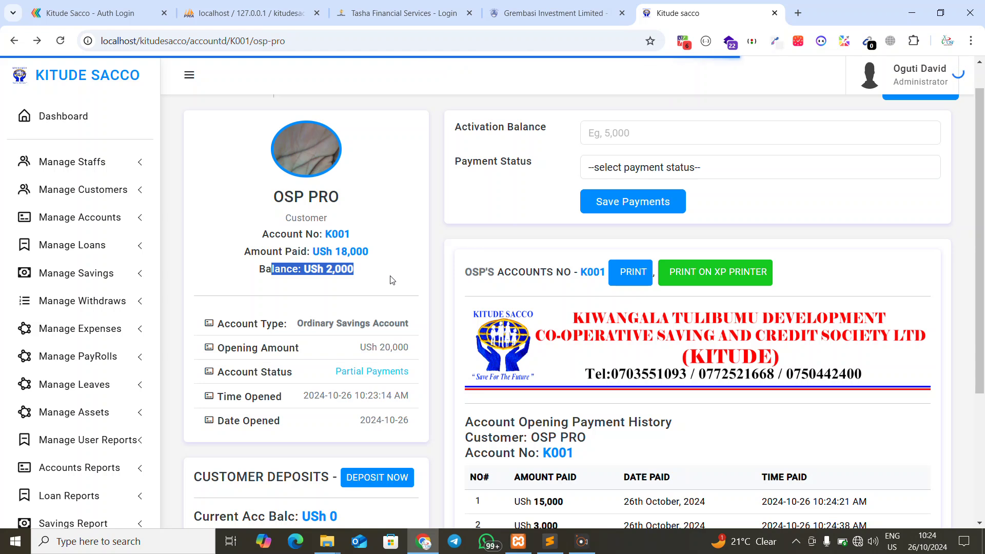
click(638, 165)
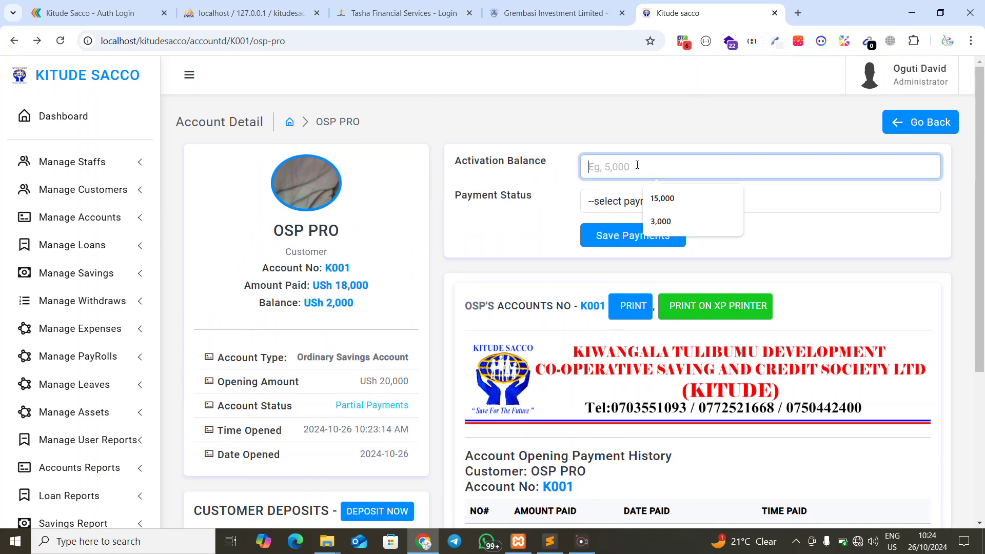
text(20)
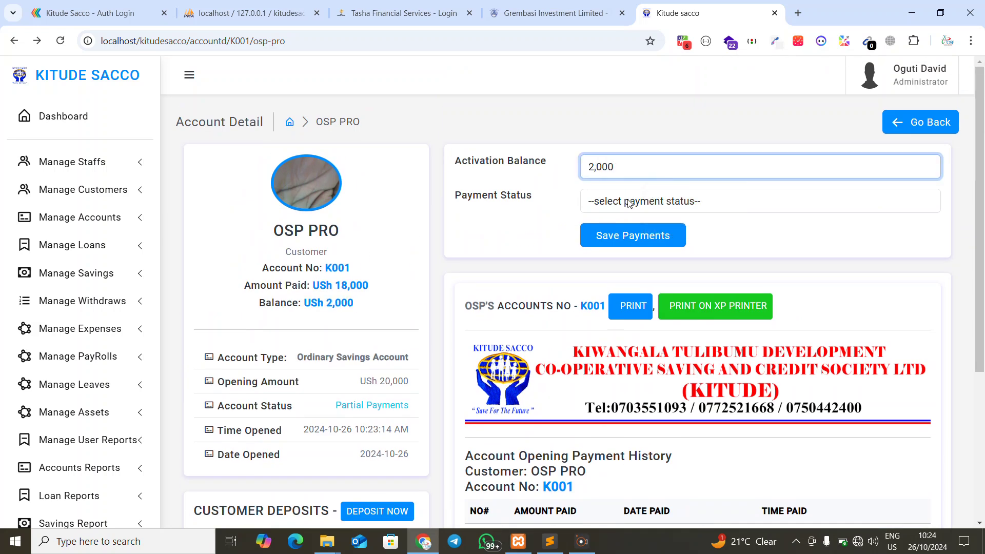
click(629, 204)
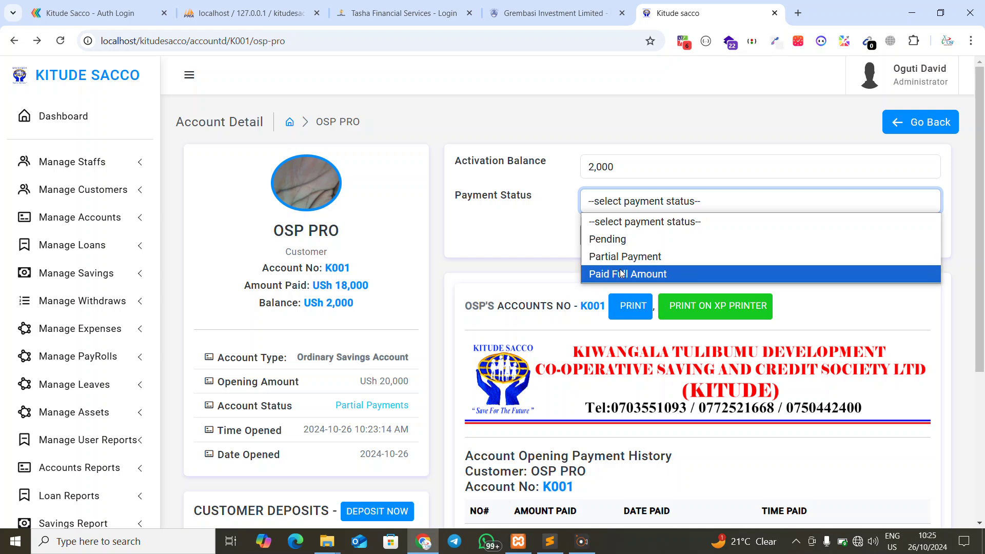
click(623, 274)
click(633, 236)
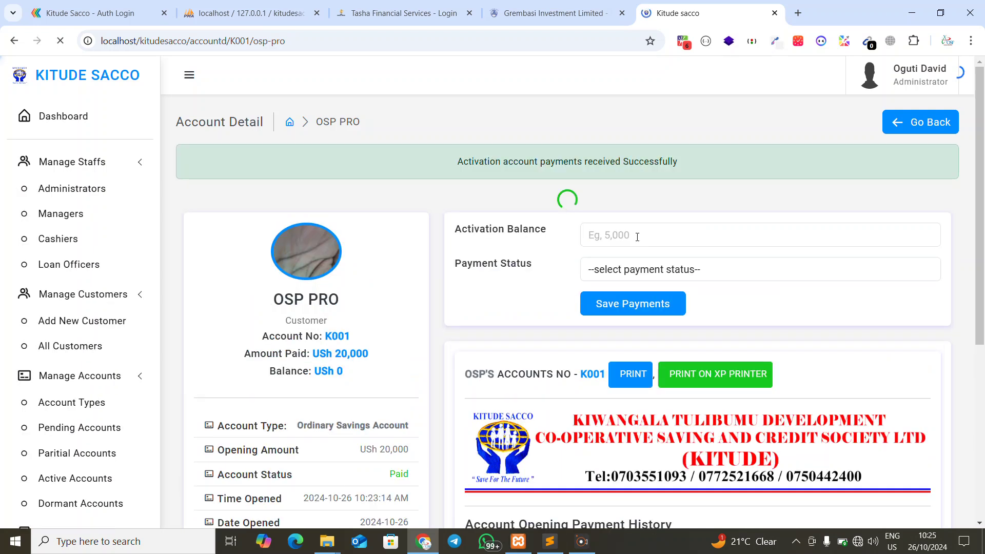
scroll(642, 228, down, 3)
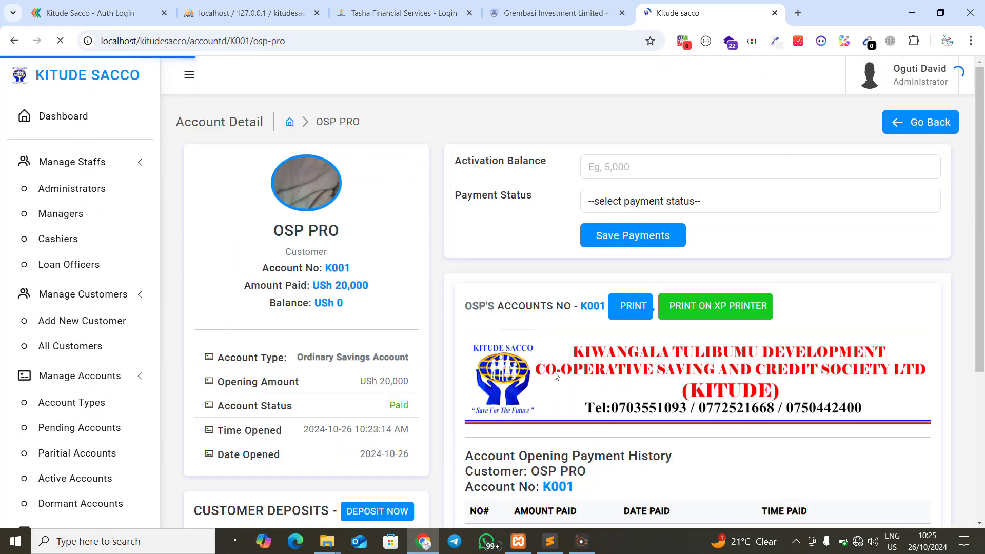
scroll(555, 376, up, 3)
click(628, 277)
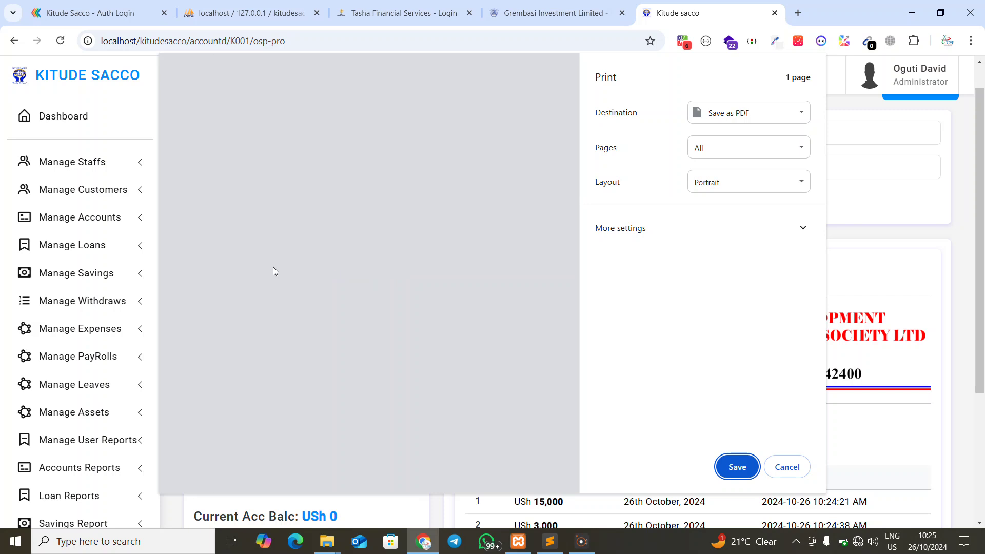
click(786, 469)
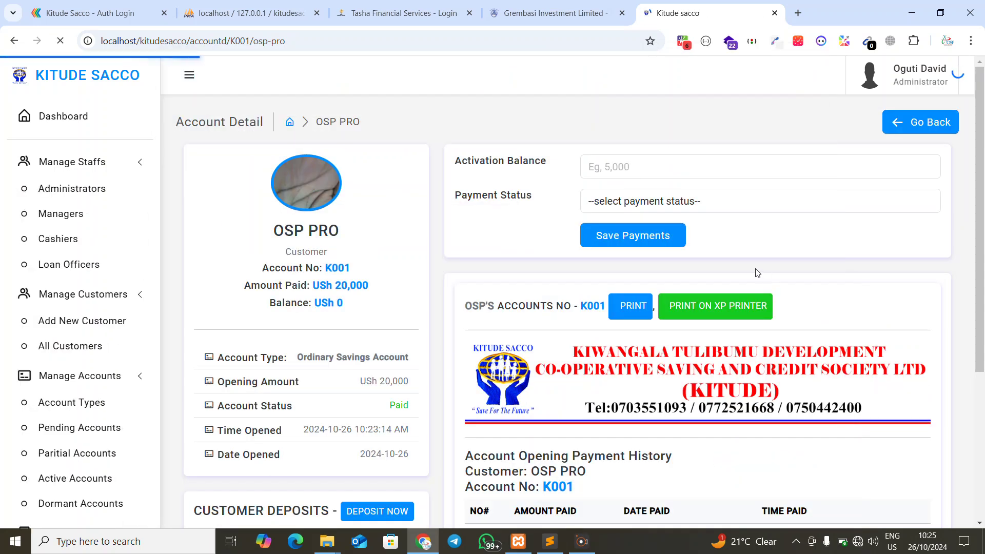
scroll(757, 273, down, 2)
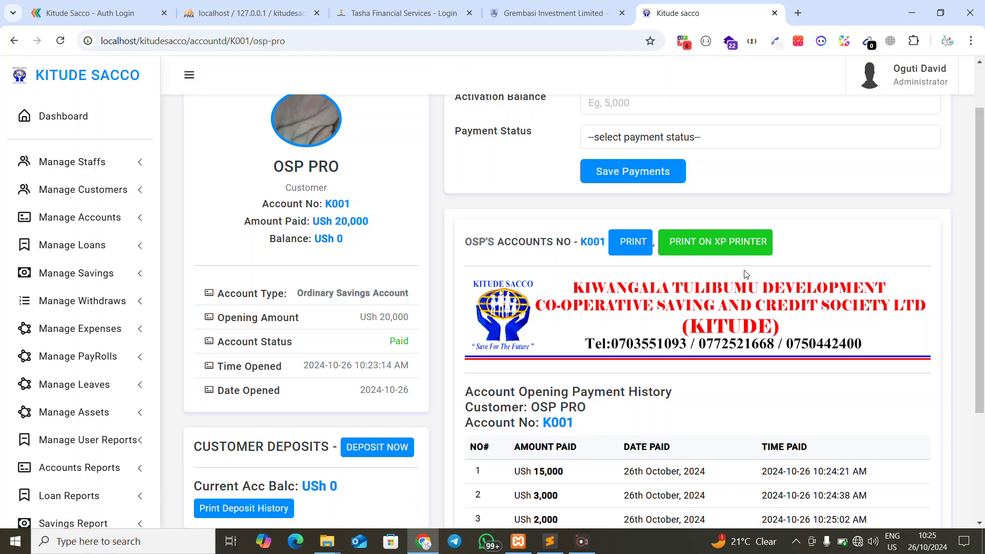
scroll(645, 277, down, 2)
scroll(645, 277, up, 3)
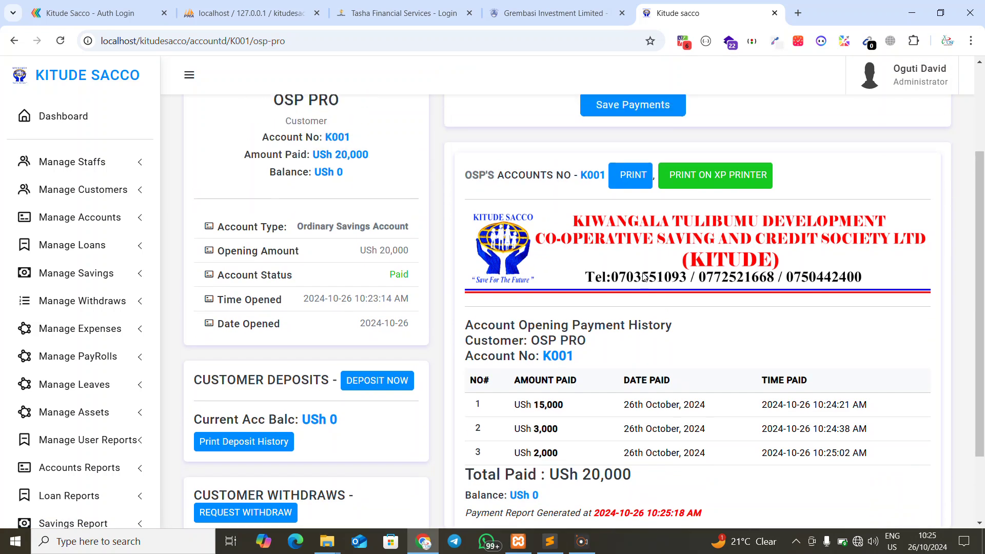
click(714, 308)
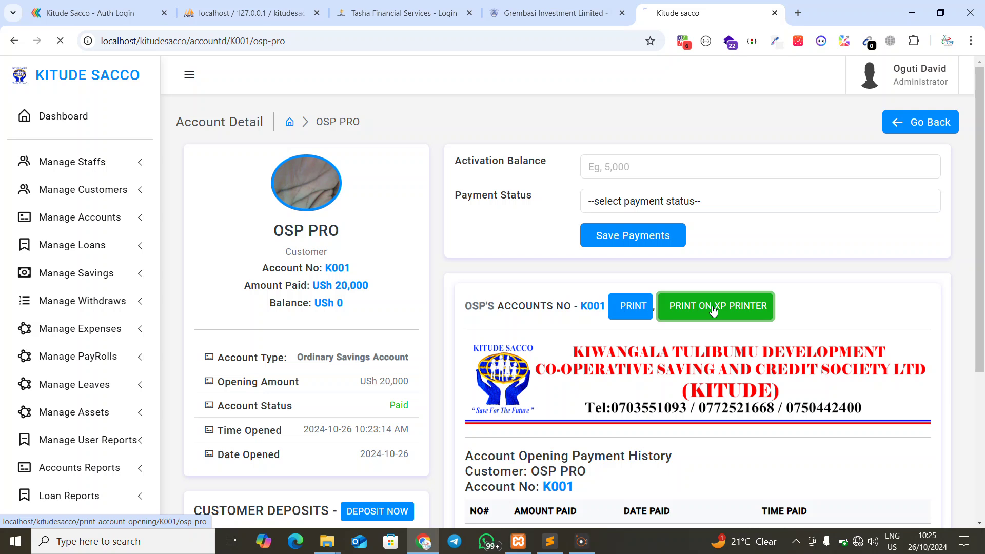
drag(1, 123, 279, 259)
click(277, 257)
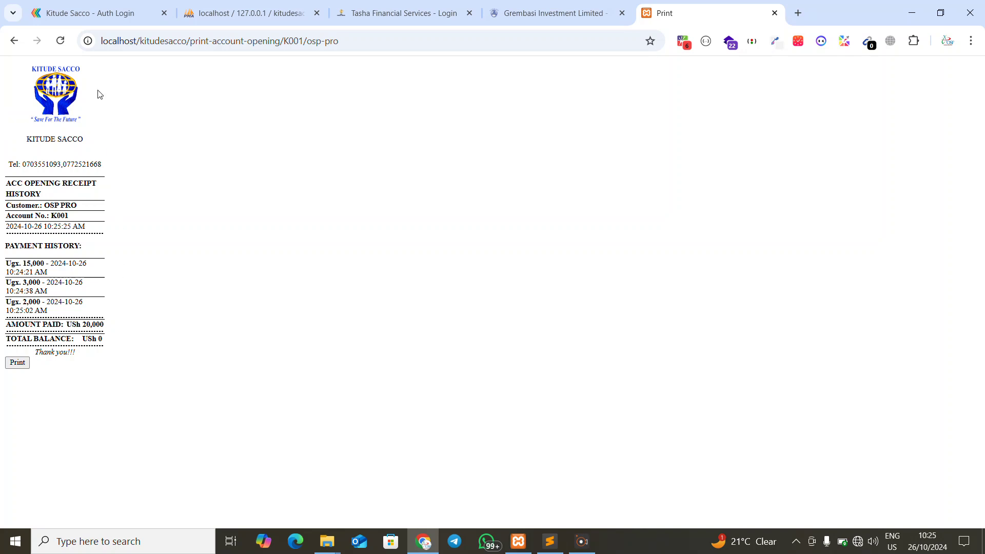
click(17, 364)
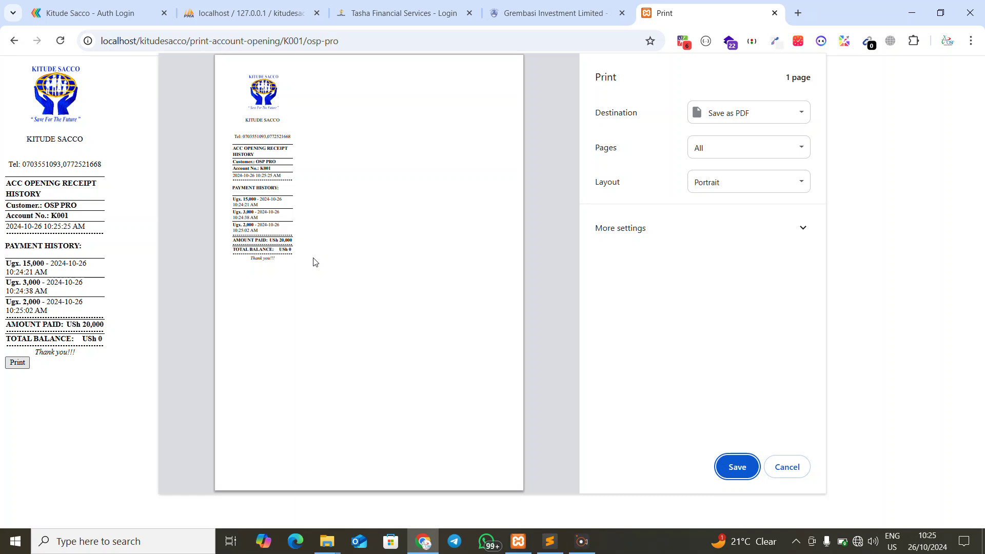
click(718, 119)
click(725, 179)
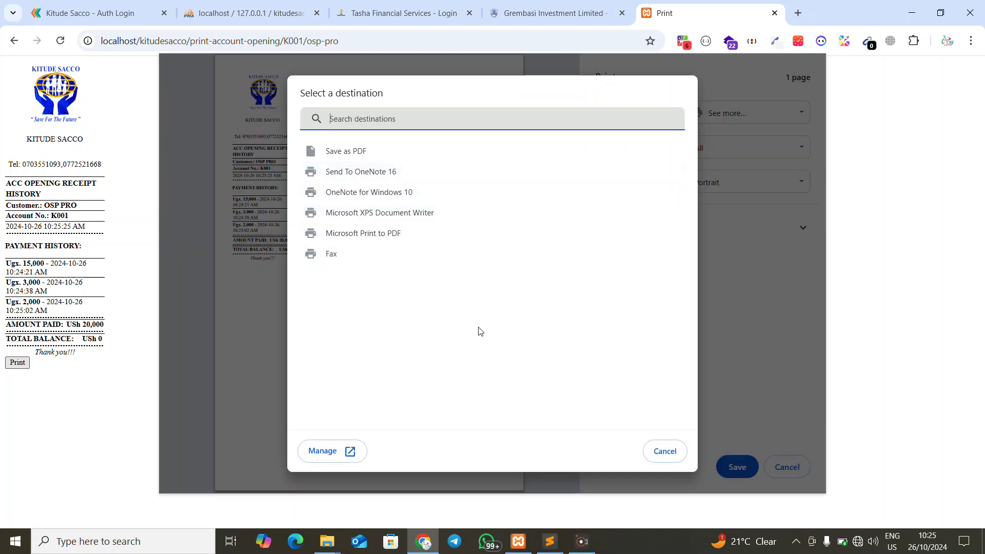
click(666, 456)
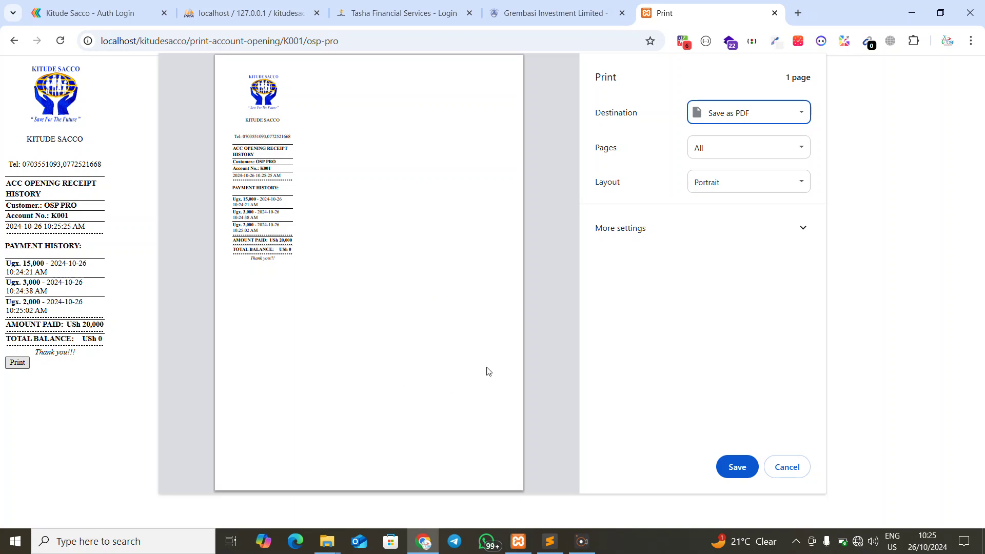
click(789, 470)
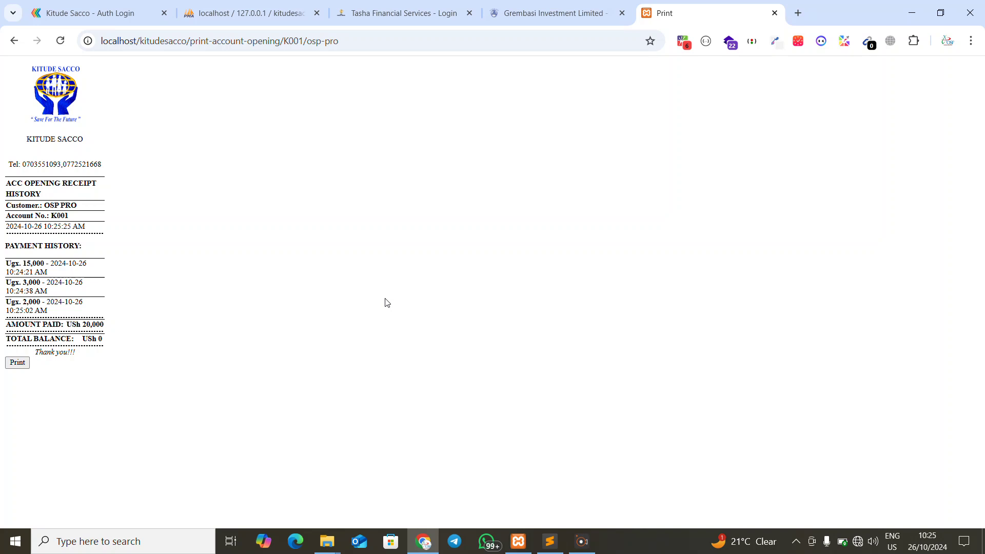
click(14, 40)
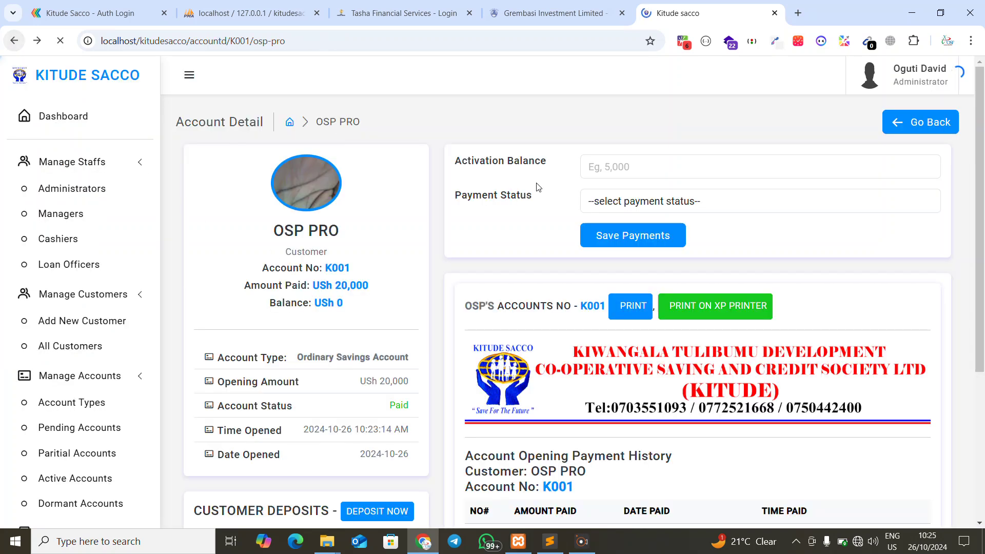
scroll(583, 238, down, 4)
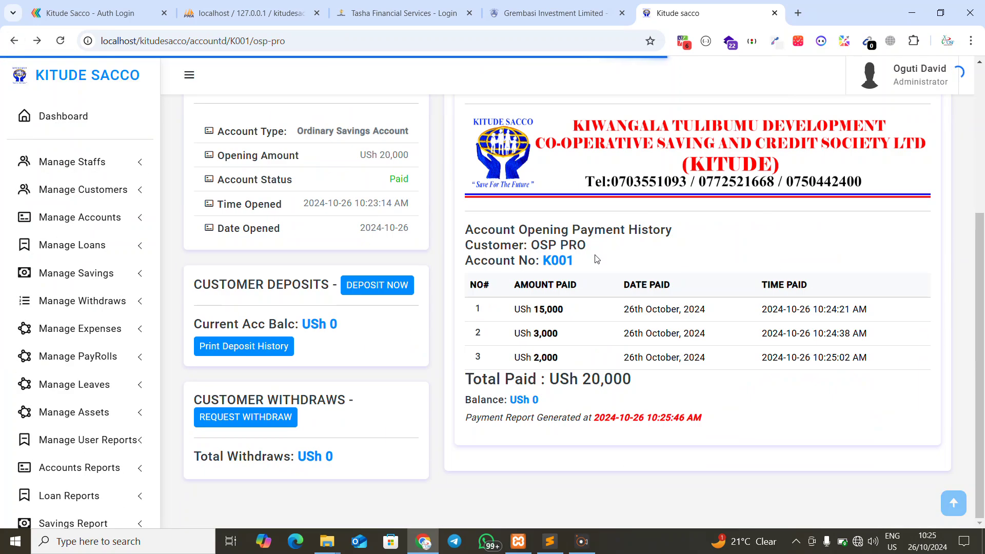
click(258, 349)
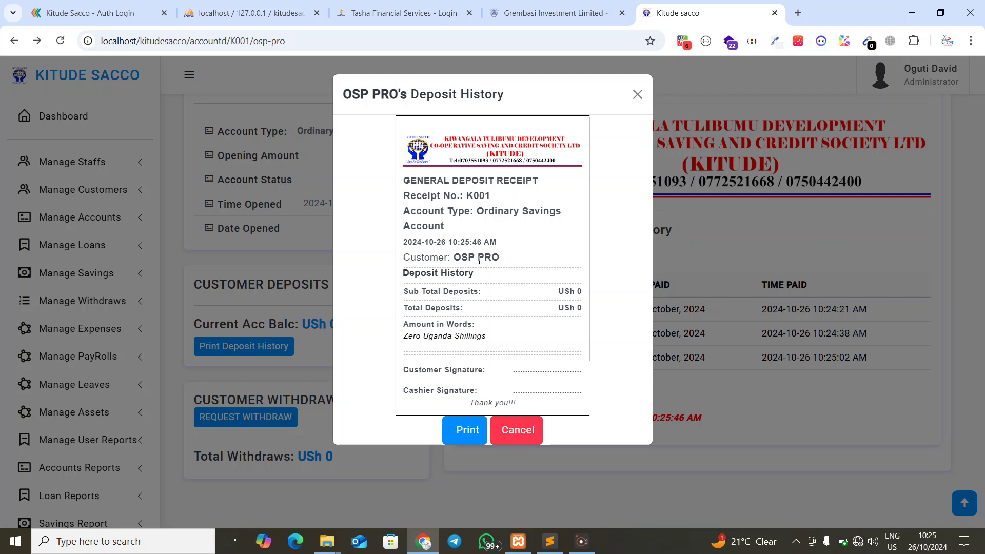
click(469, 431)
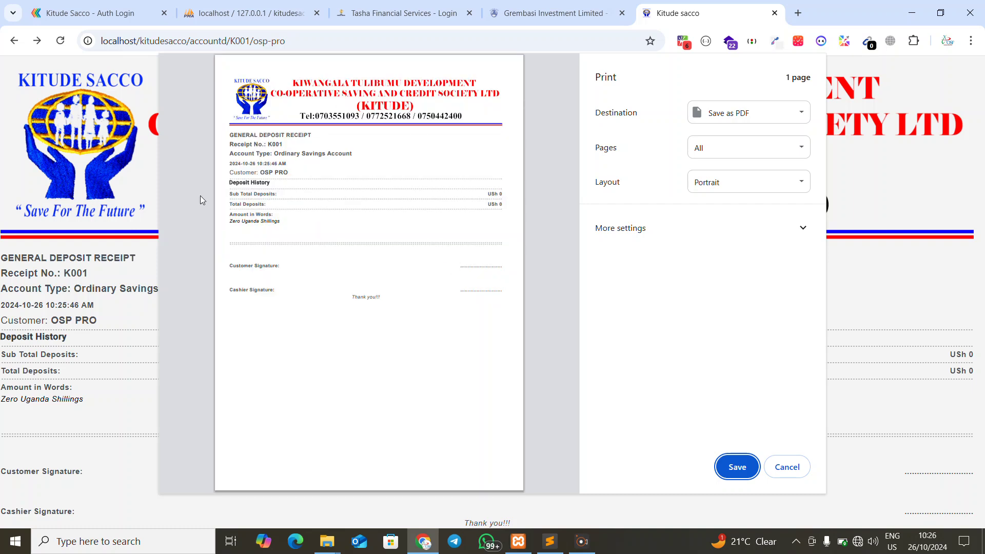
click(789, 466)
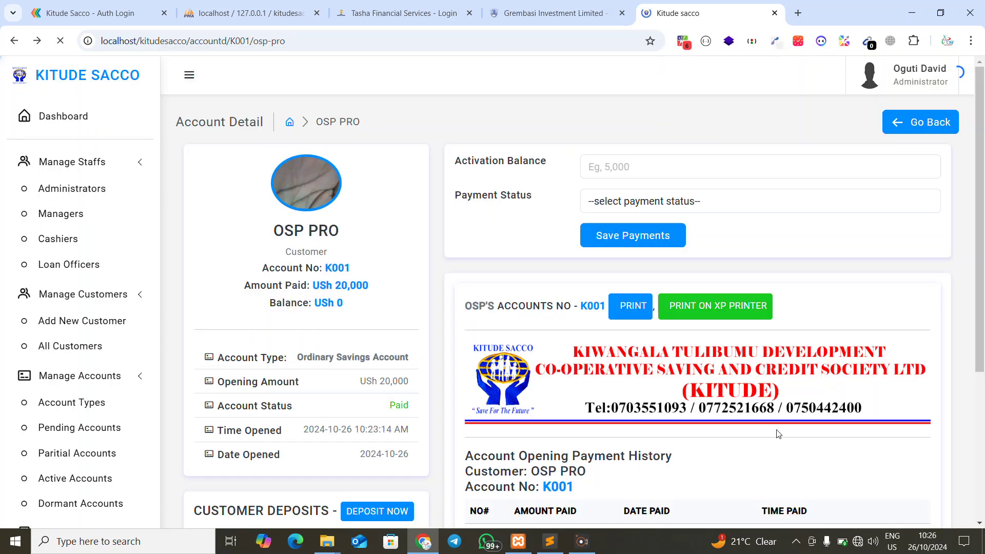
Scroll K001's page to the payment history showing USh 20,000 paid and USh 0 balance
scroll(611, 316, down, 4)
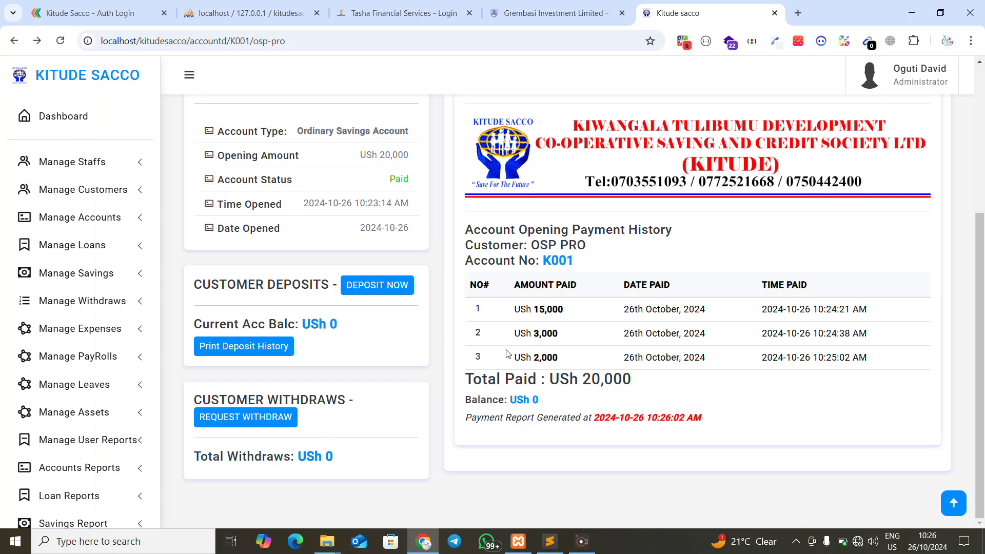
Browse the Partial, Active (only OSP PRO's K001) and empty Dormant account lists
click(76, 164)
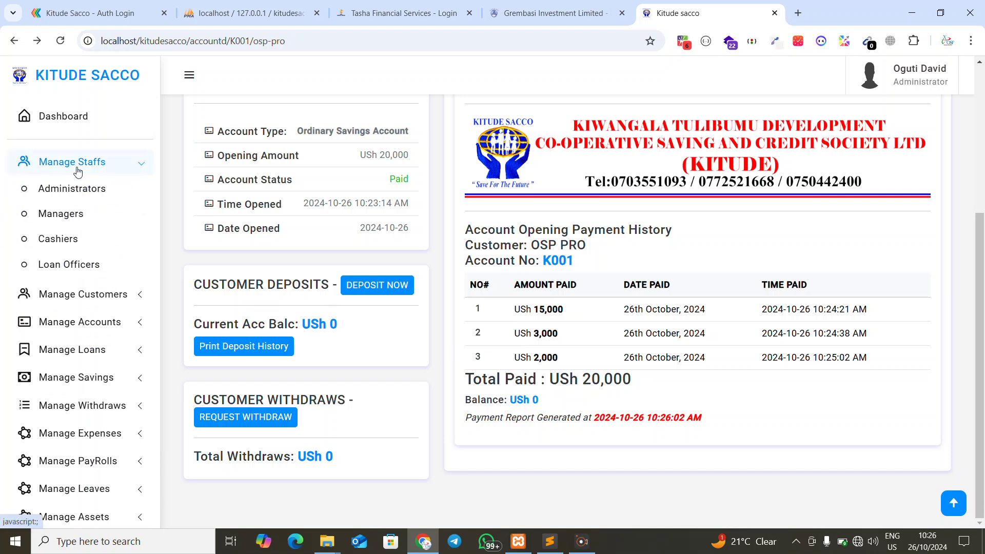
click(89, 299)
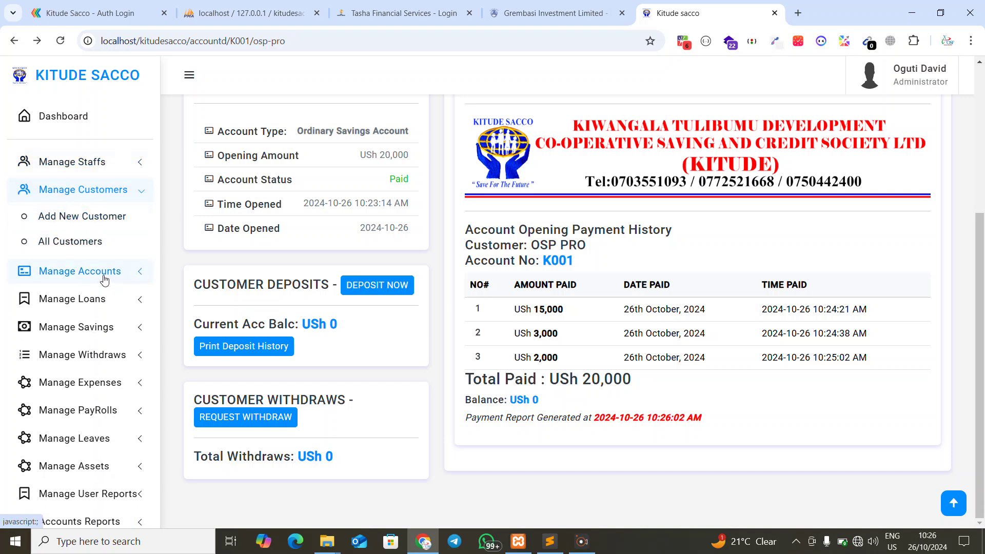
click(104, 277)
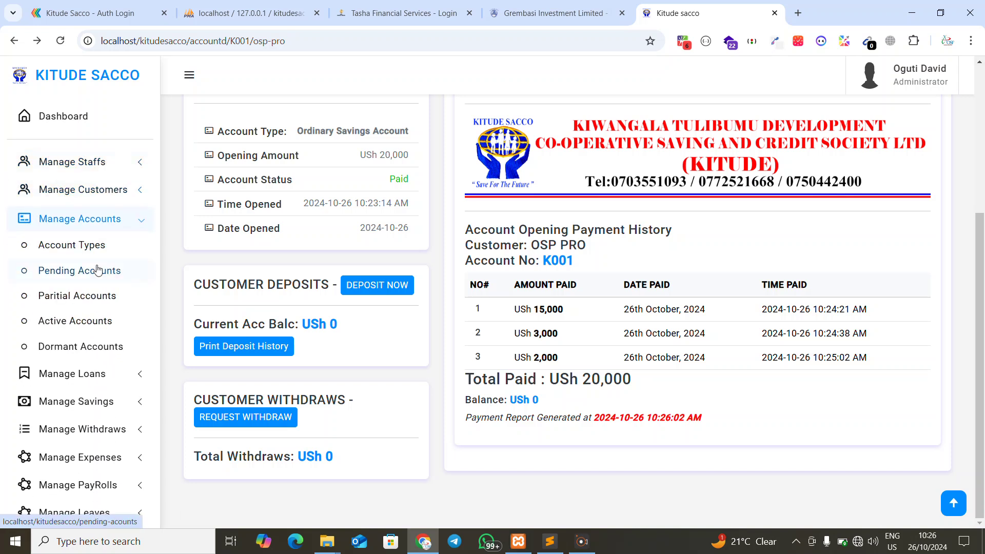
click(100, 295)
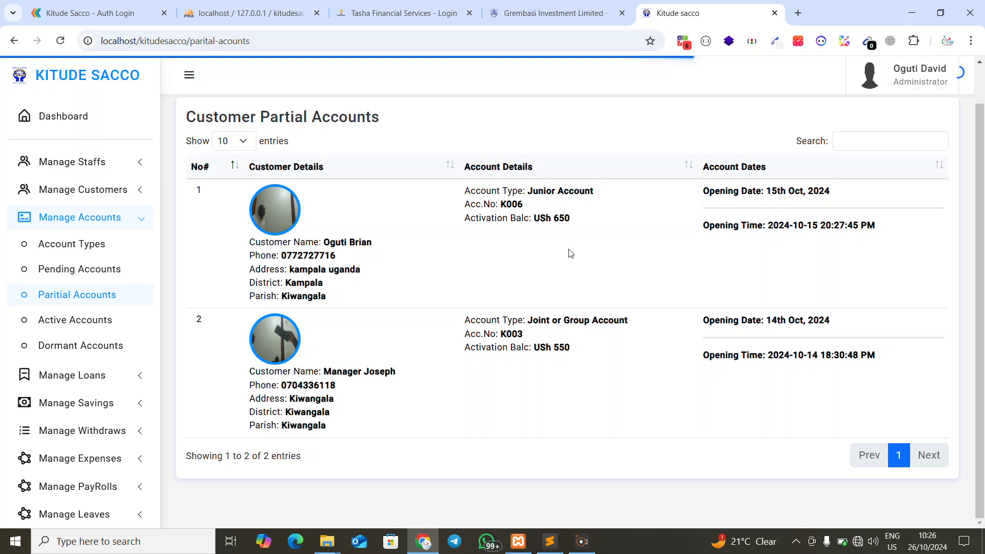
click(51, 324)
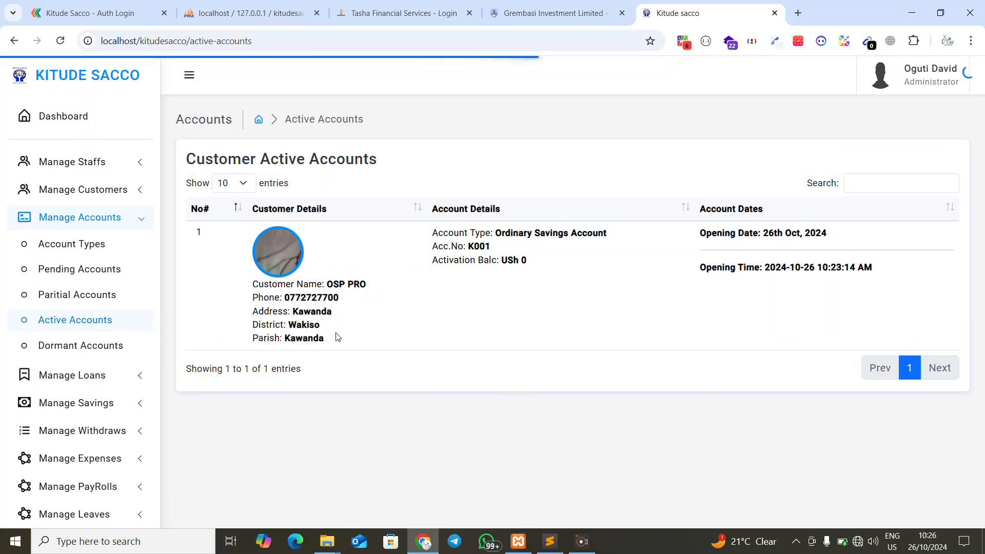
drag(338, 337, 252, 283)
click(739, 256)
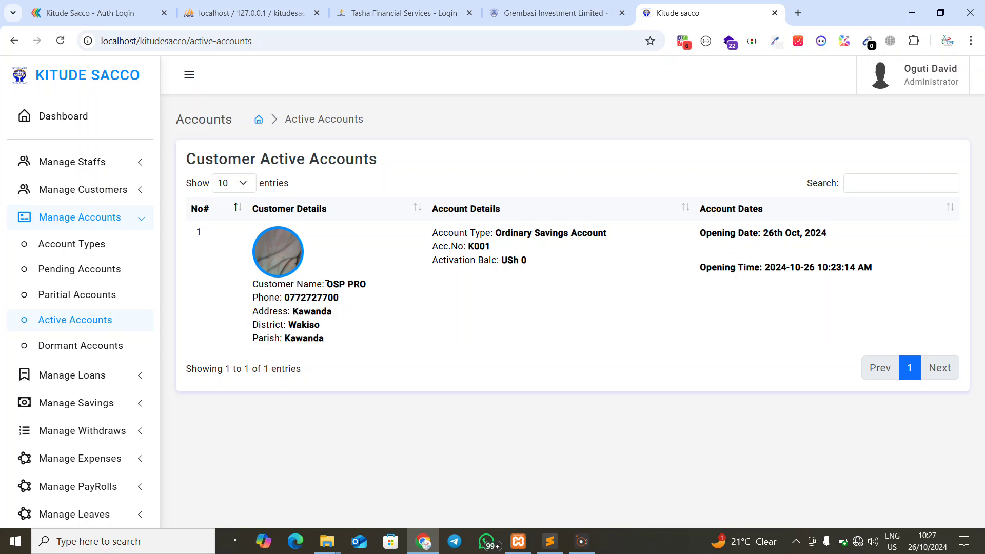
click(107, 349)
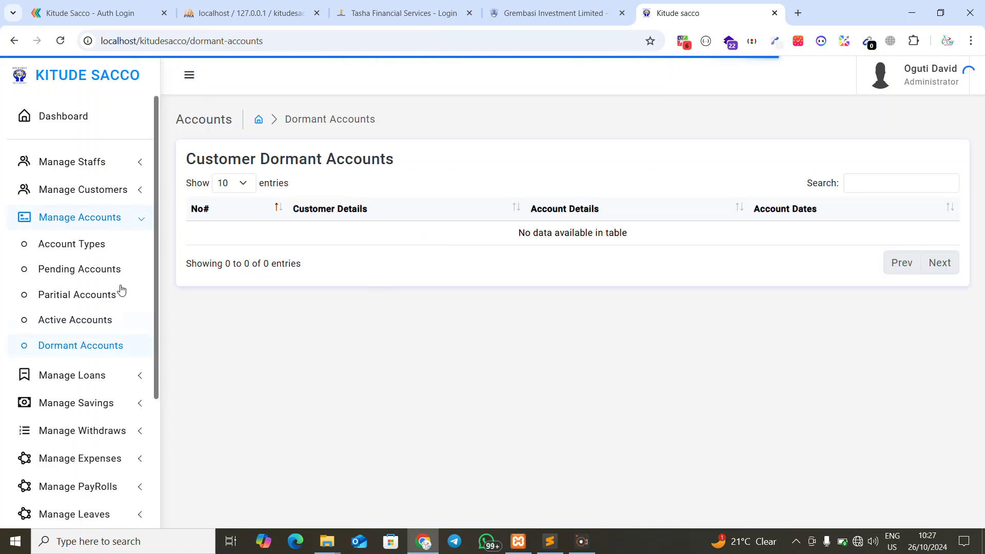
Tour the Loans, Savings and Withdraws menus, then open Expense Categories (Utility, Sanitation)
click(98, 223)
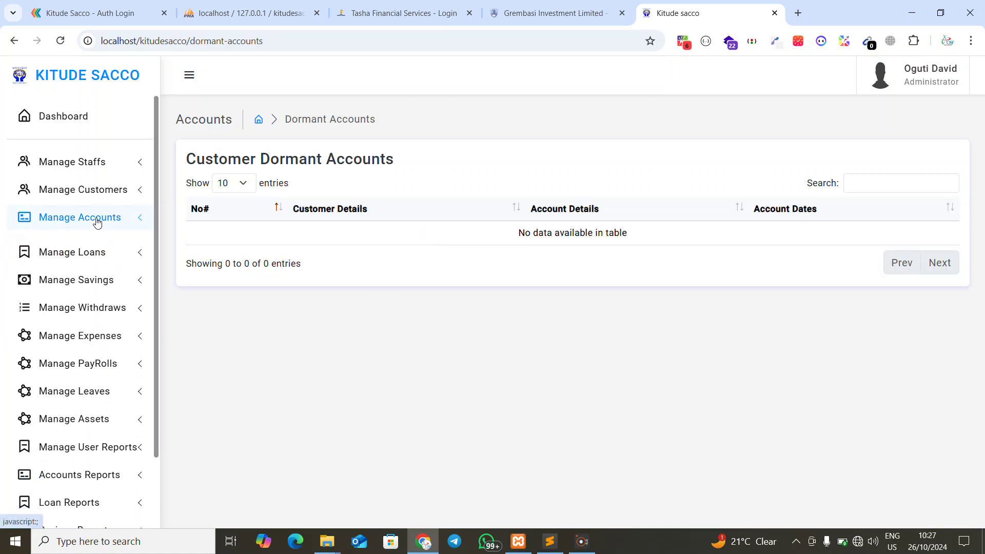
click(91, 245)
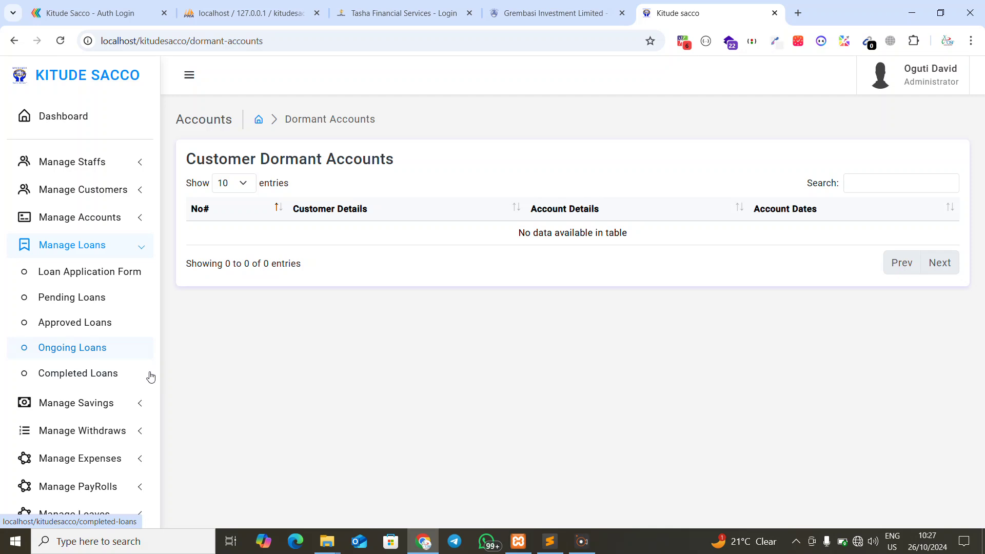
click(62, 253)
click(66, 276)
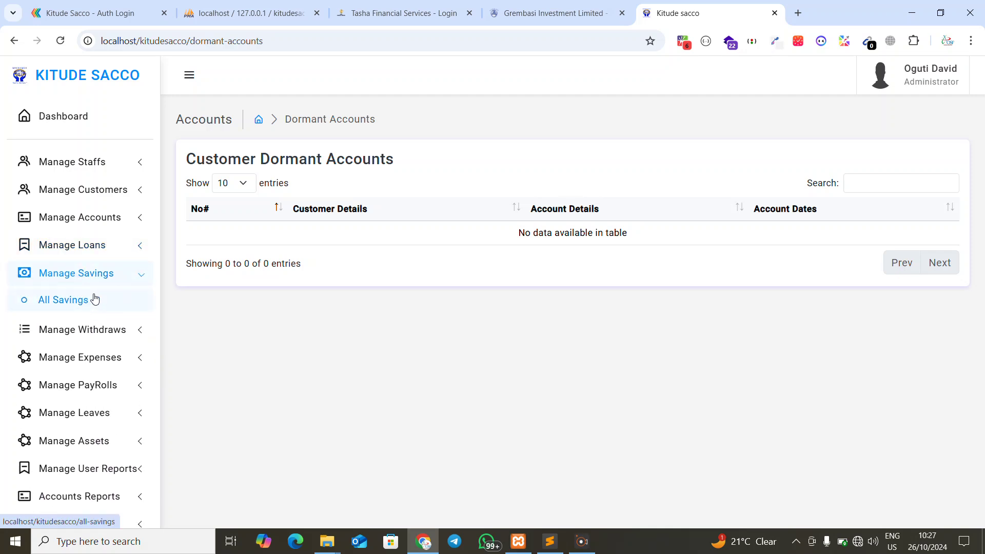
click(103, 278)
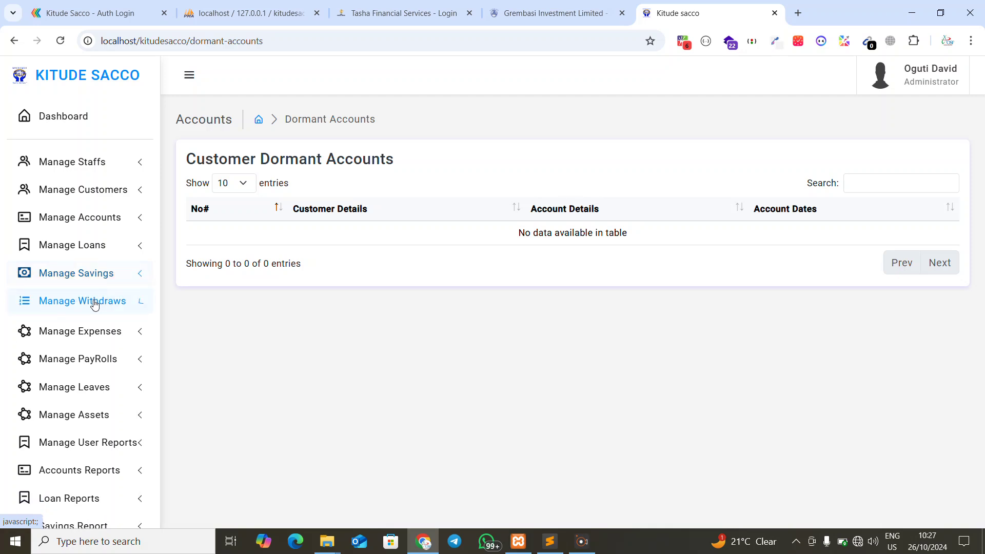
click(94, 302)
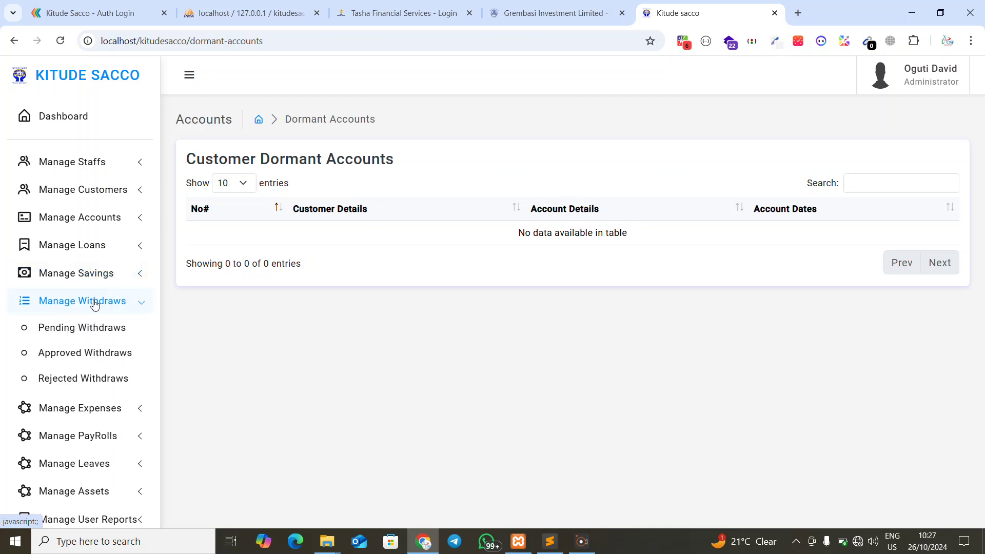
click(93, 301)
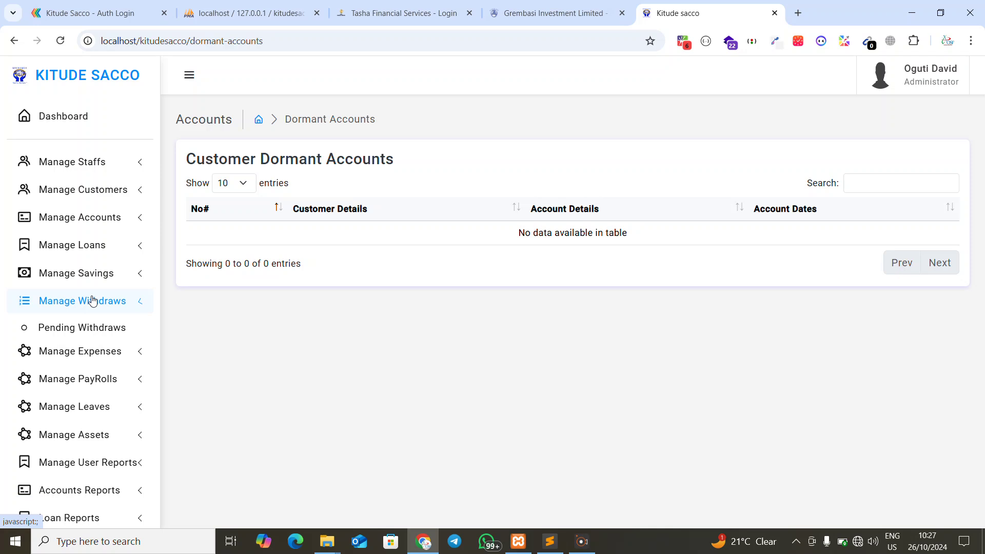
click(89, 327)
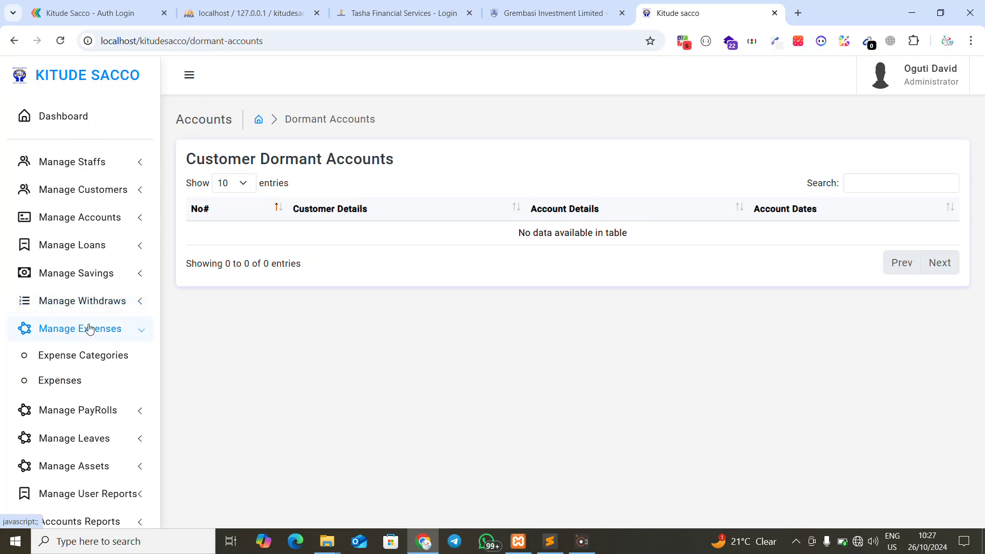
click(84, 357)
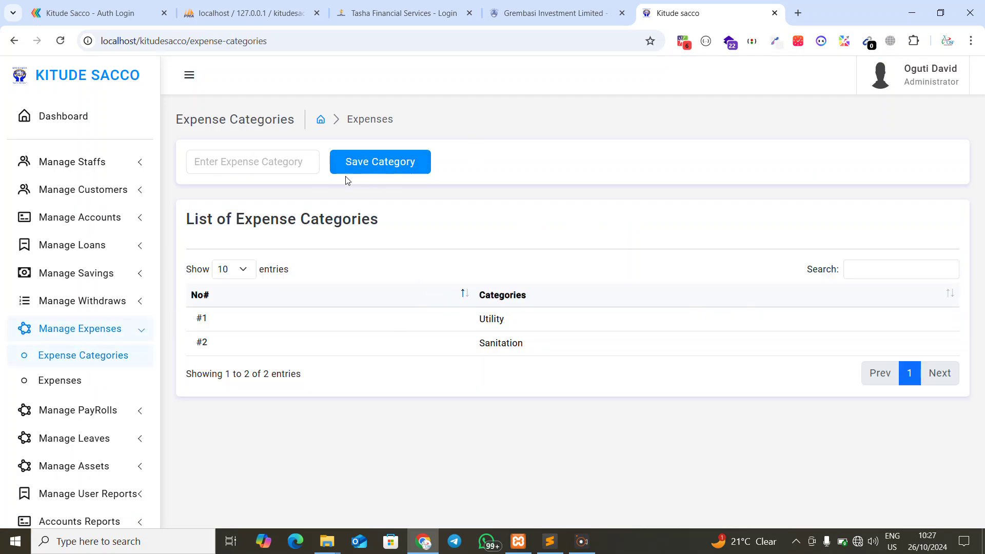
Open the empty All Expenses list, then expand the Withdraws and User Reports menus
click(73, 380)
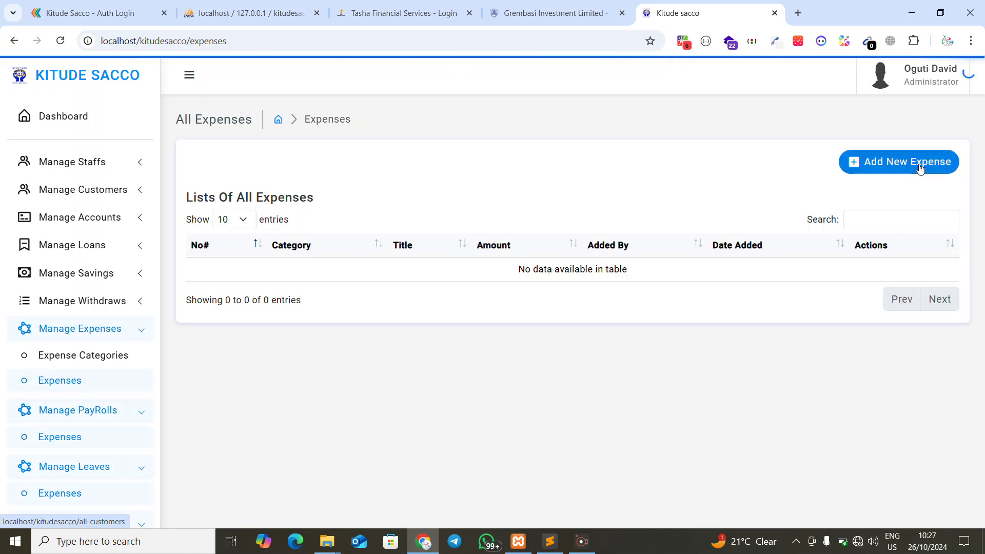
click(83, 301)
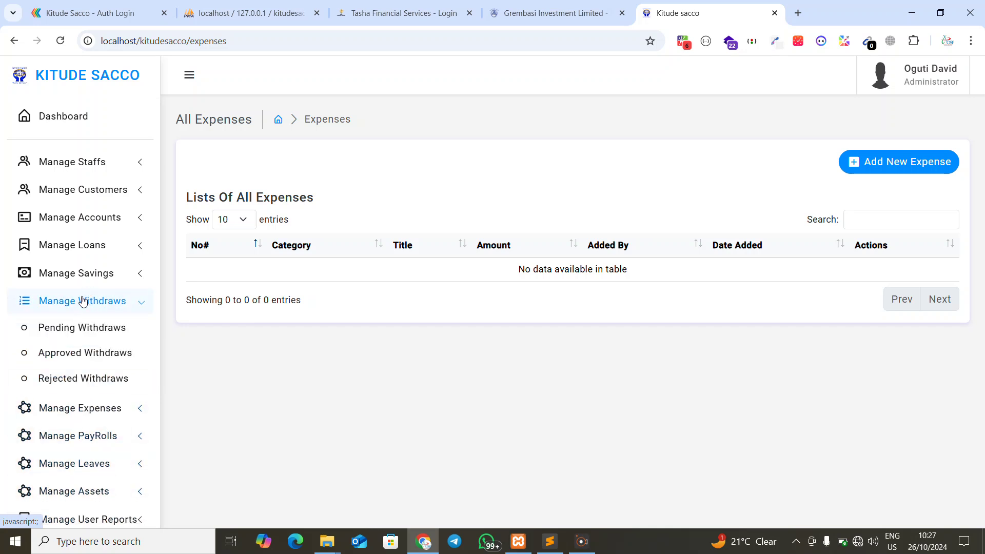
scroll(82, 359, down, 3)
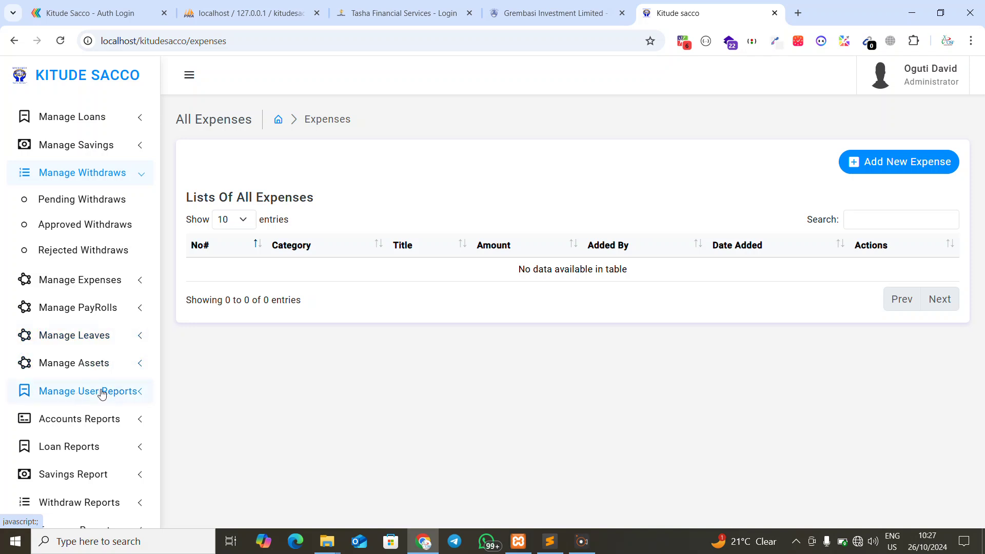
click(102, 394)
click(94, 314)
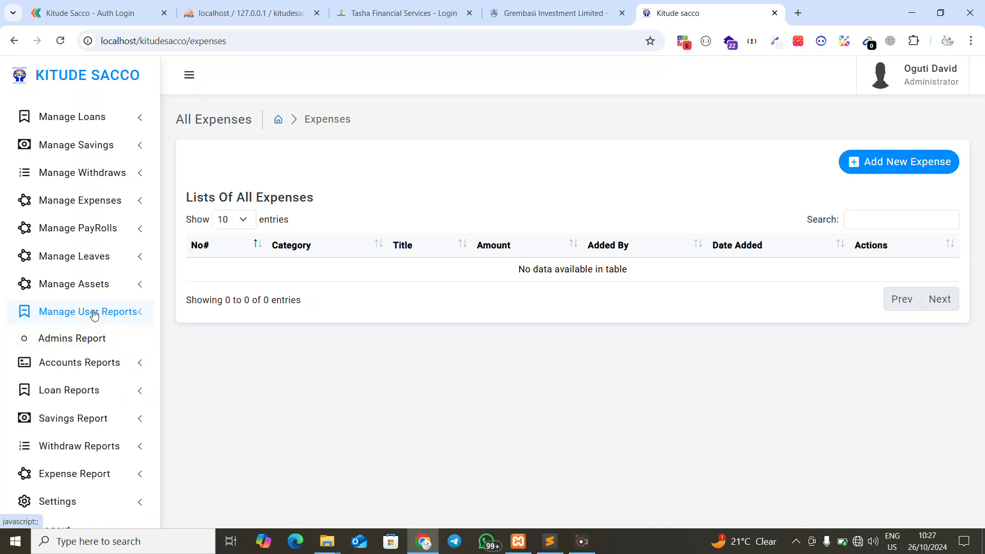
click(94, 314)
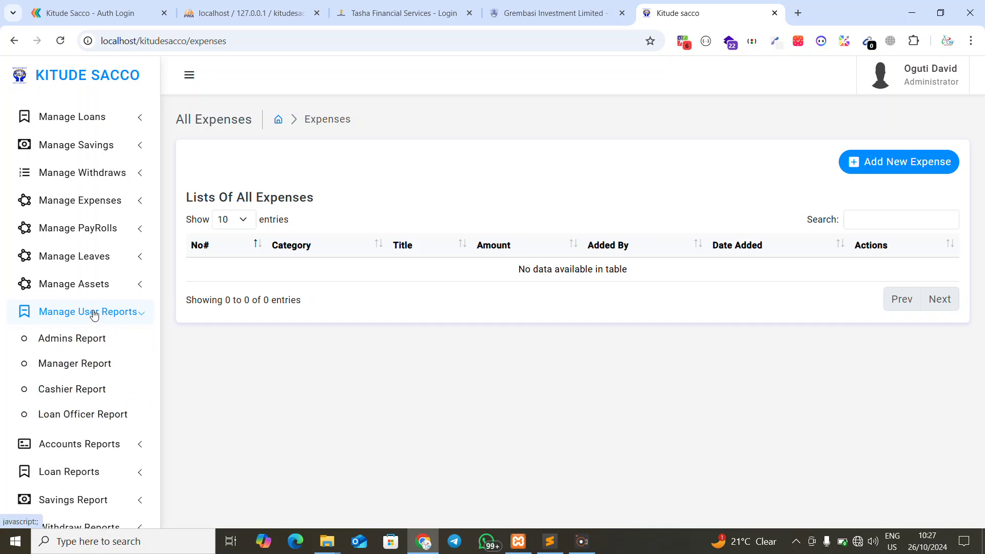
click(94, 314)
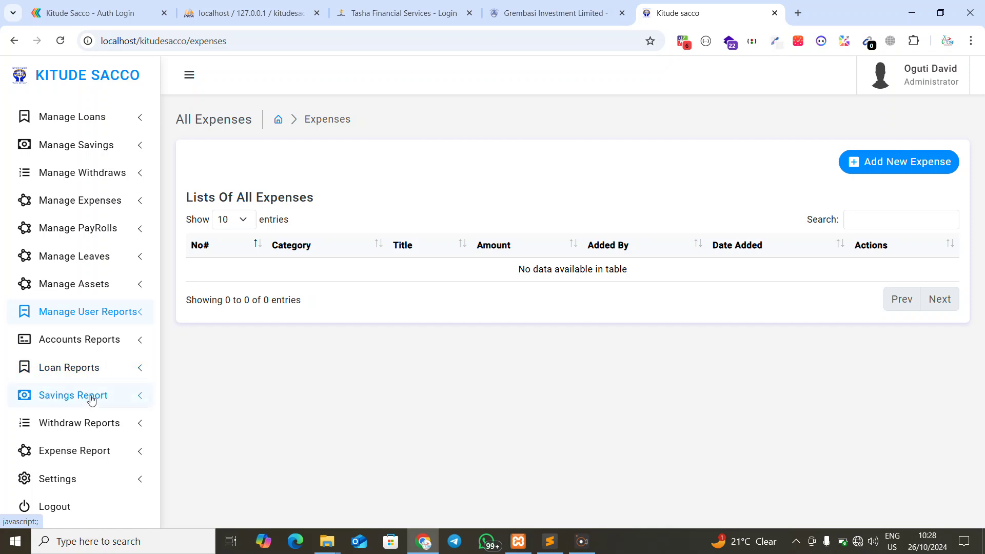
View the administrator's User Profile under Settings, then return to the Dashboard
click(74, 484)
scroll(72, 480, down, 2)
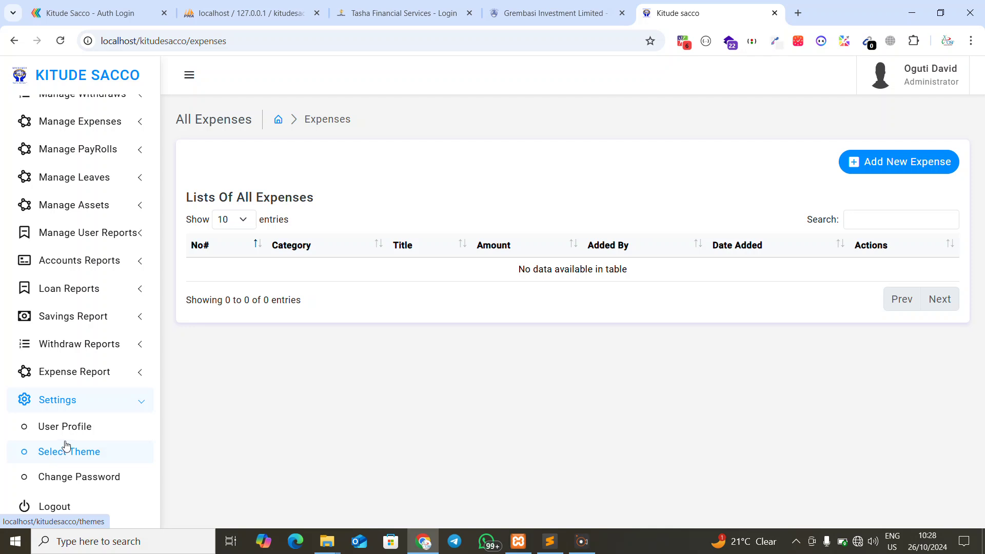
click(64, 434)
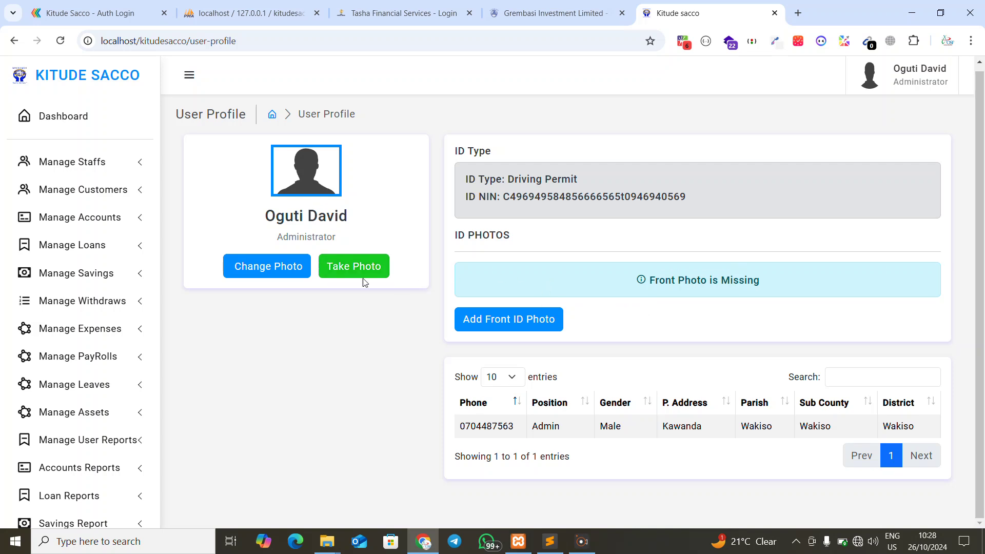
click(57, 117)
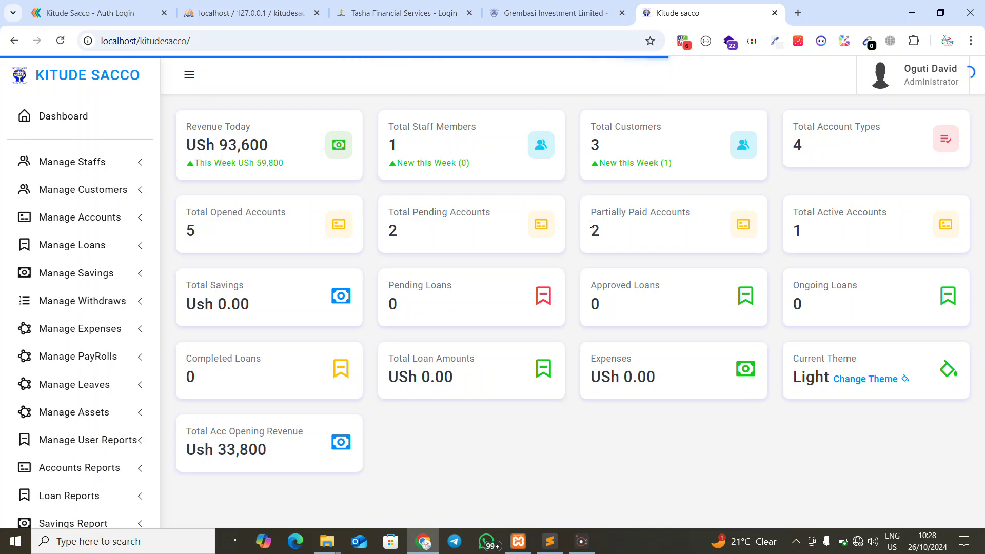